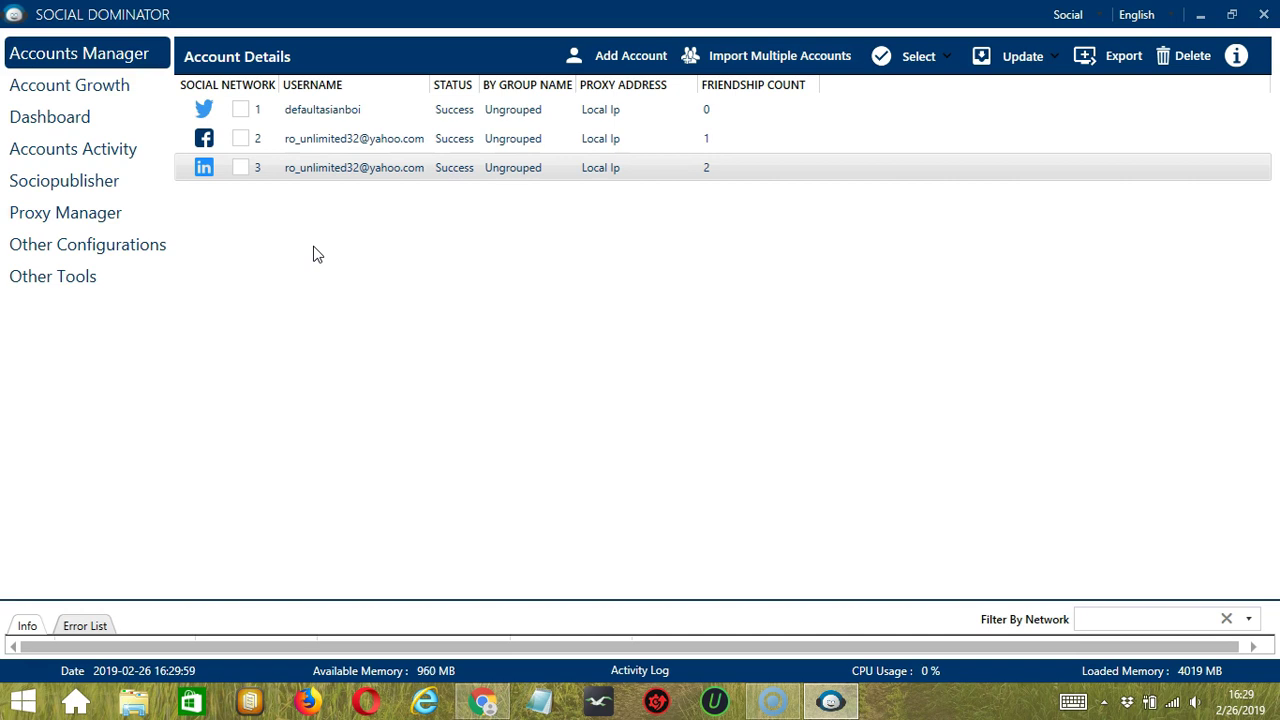
Use Go to Tools on the LinkedIn account to reach its Connection Request configuration.
left_click(320, 217)
right_click(327, 168)
left_click(262, 270)
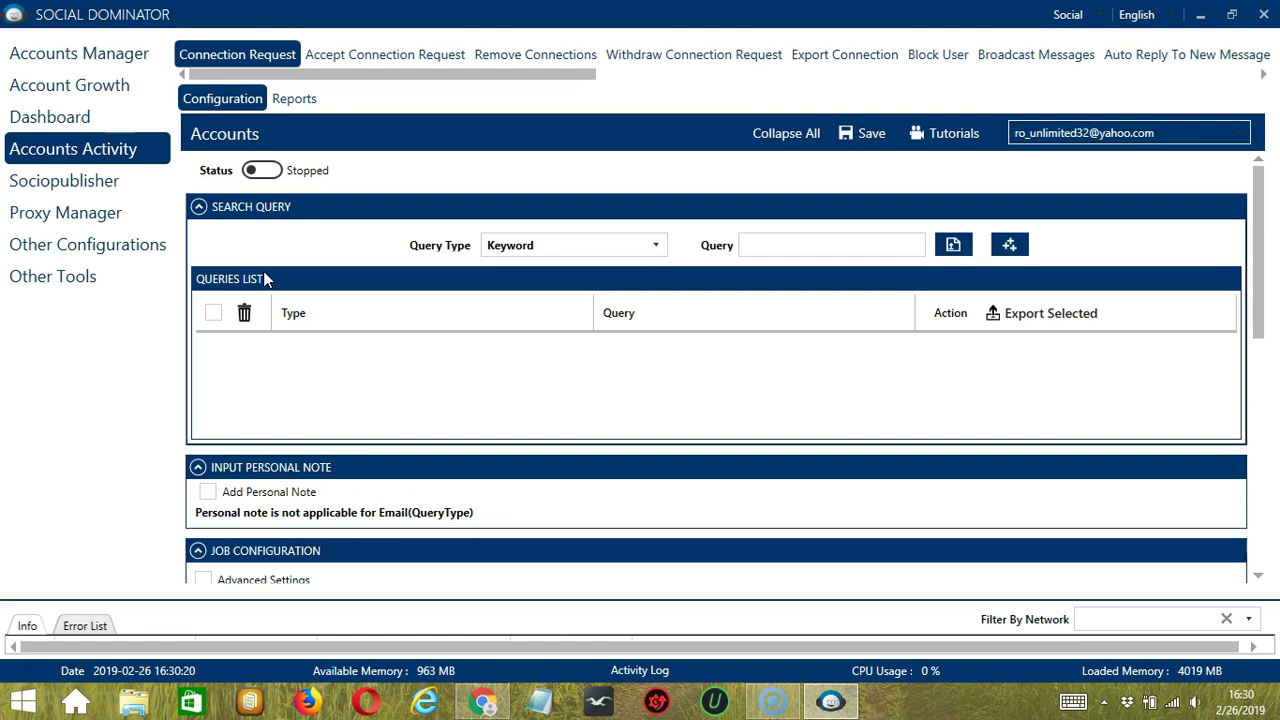
left_click(354, 253)
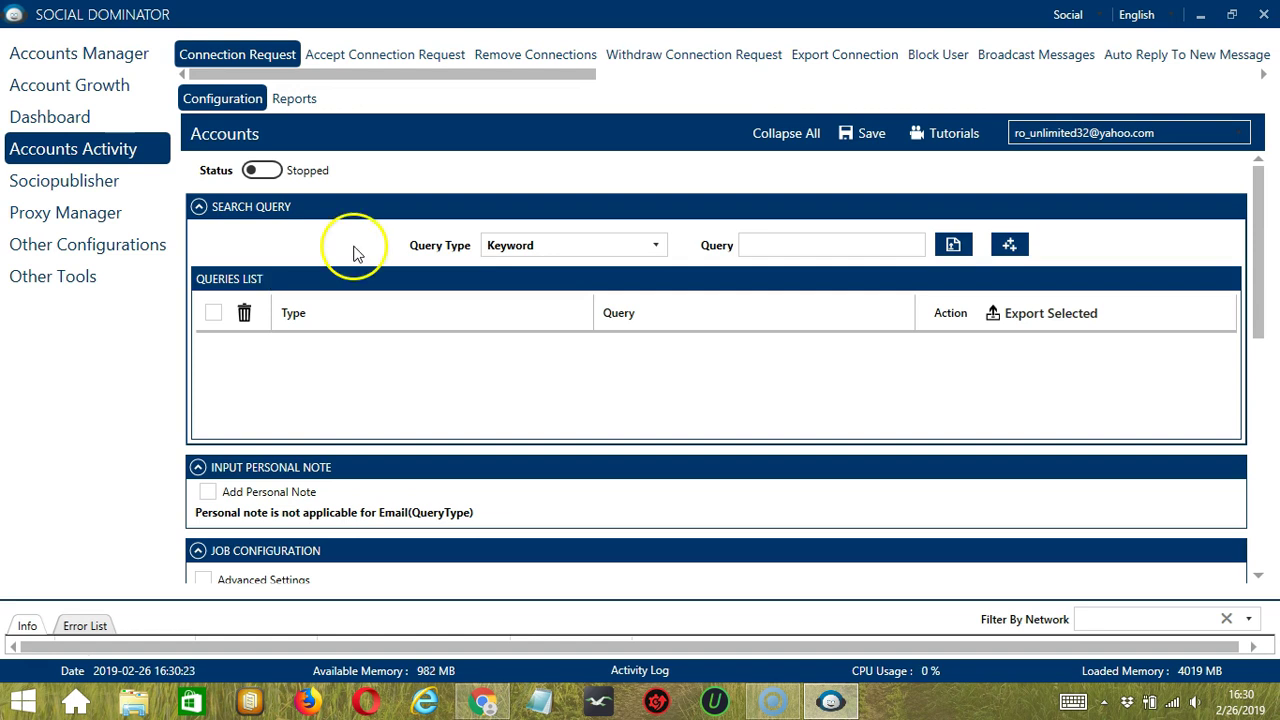
Switch Accounts Activity to the Export Connection configuration.
left_click(846, 57)
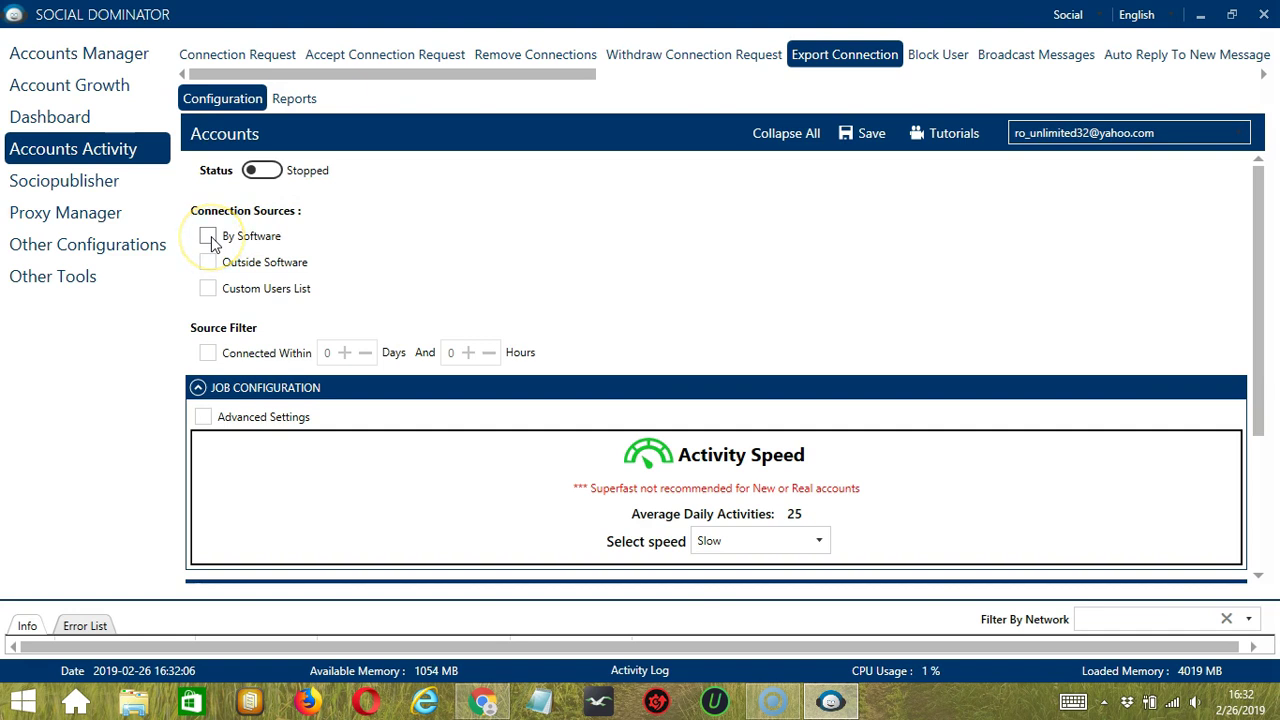
Tick By Software and Outside Software, then try and finally untick Custom Users List.
left_click(208, 237)
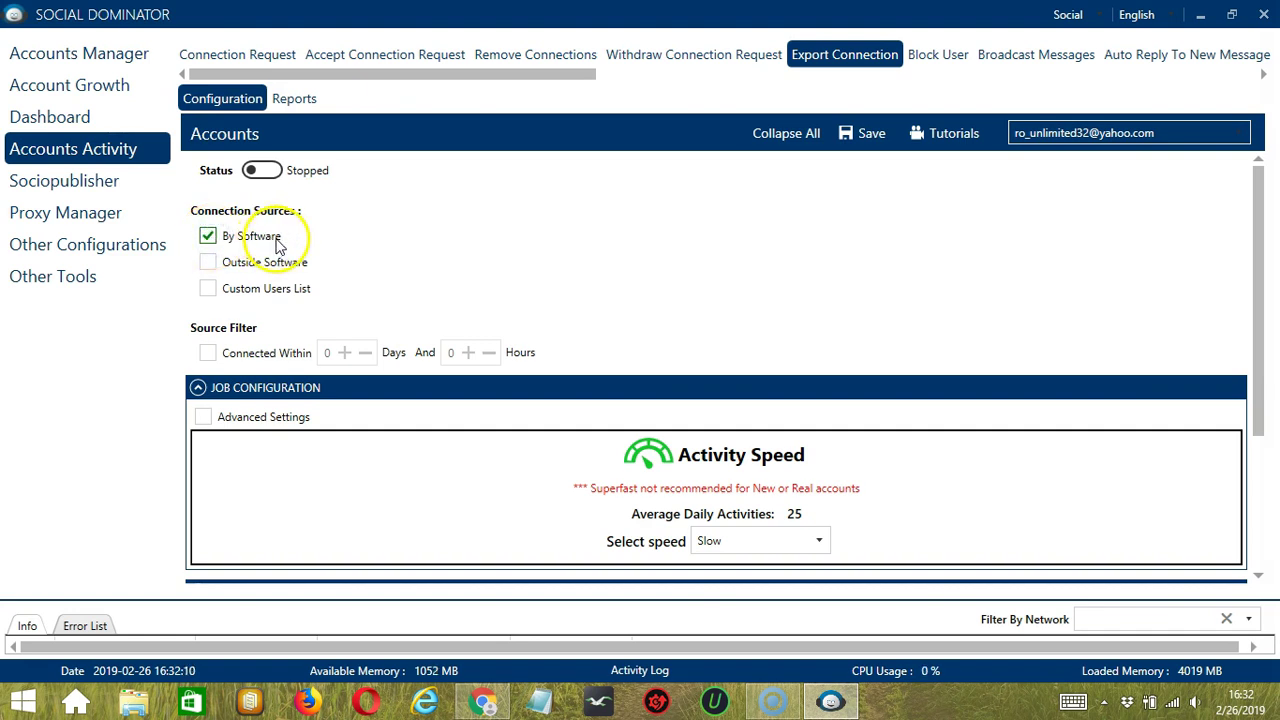
left_click(207, 266)
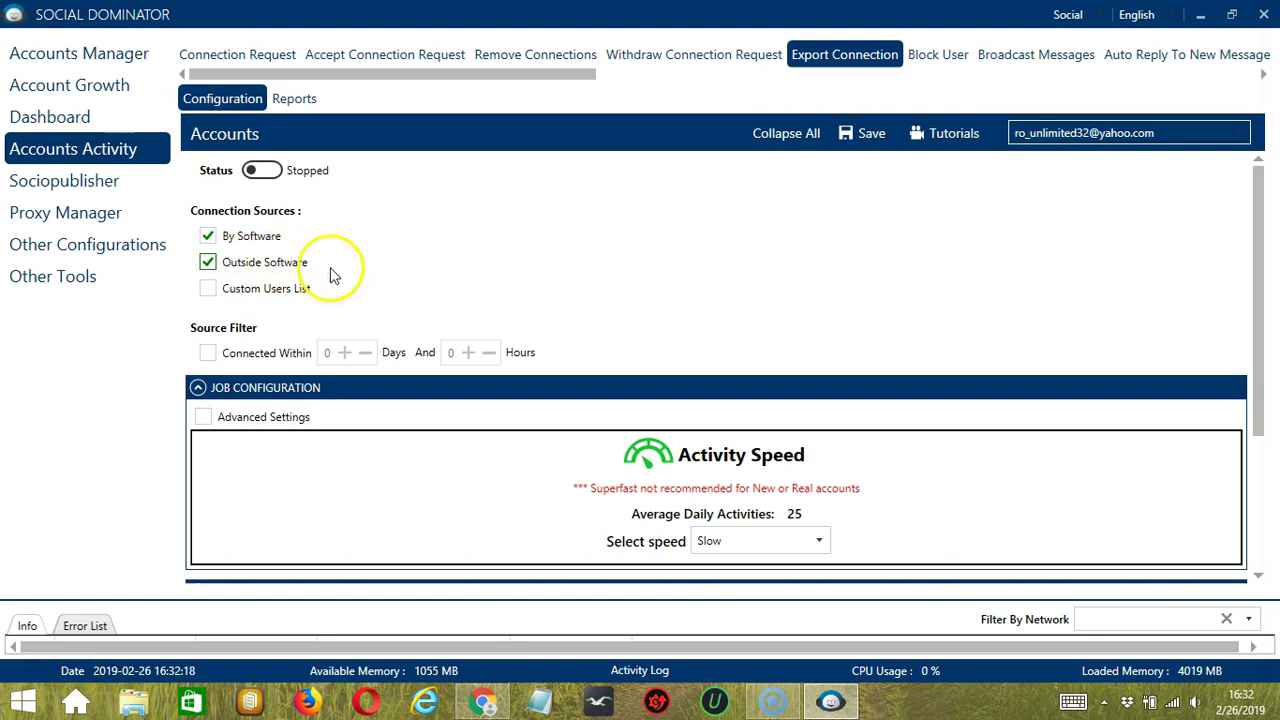
left_click(205, 298)
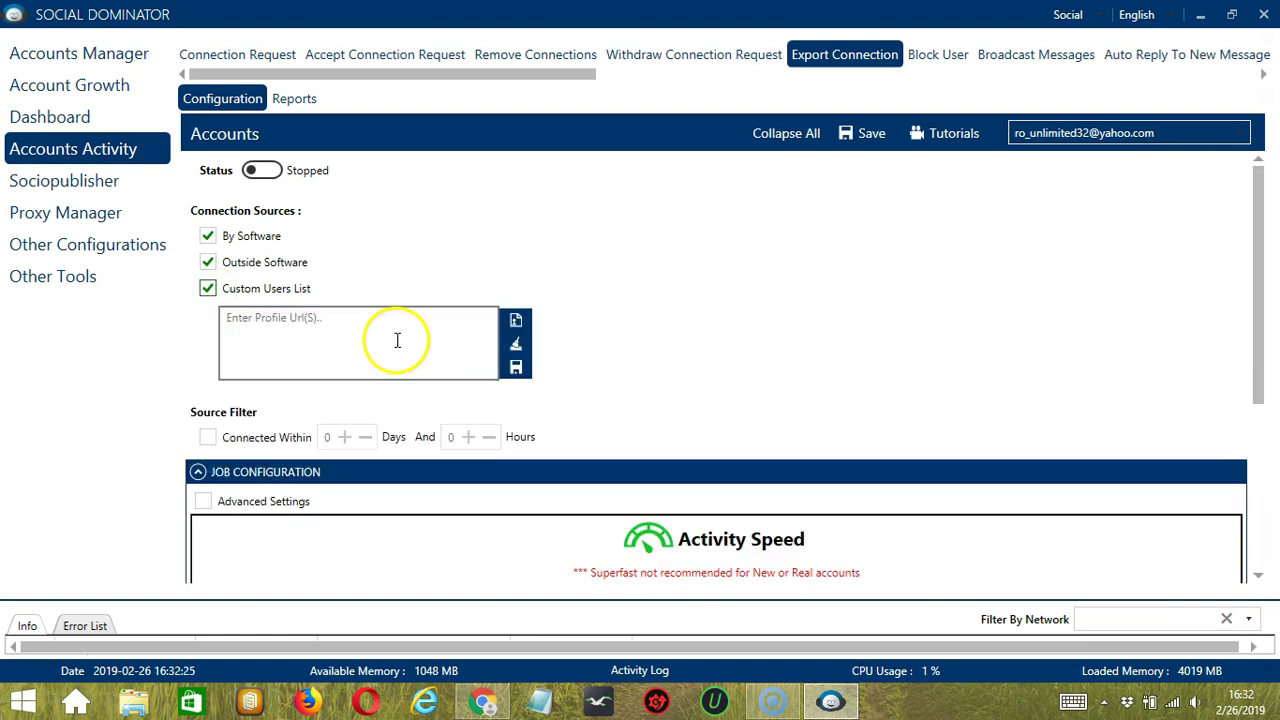
left_click(290, 330)
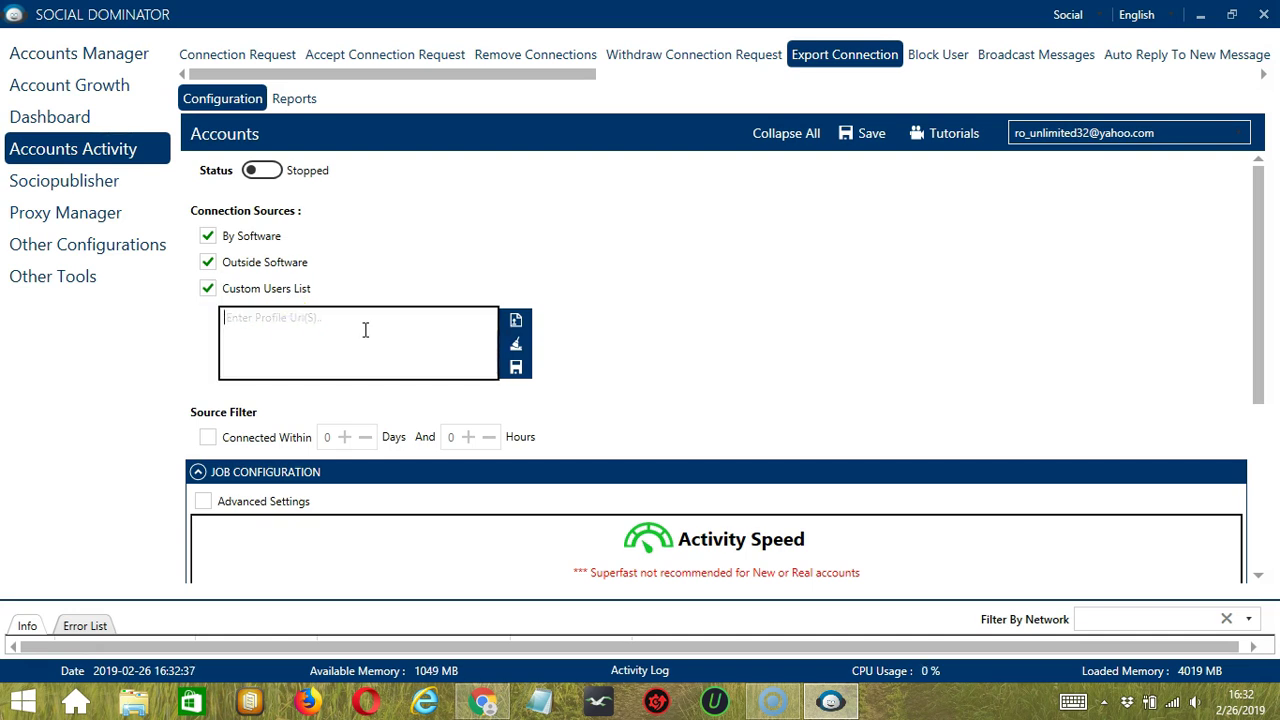
type("url")
left_click(516, 350)
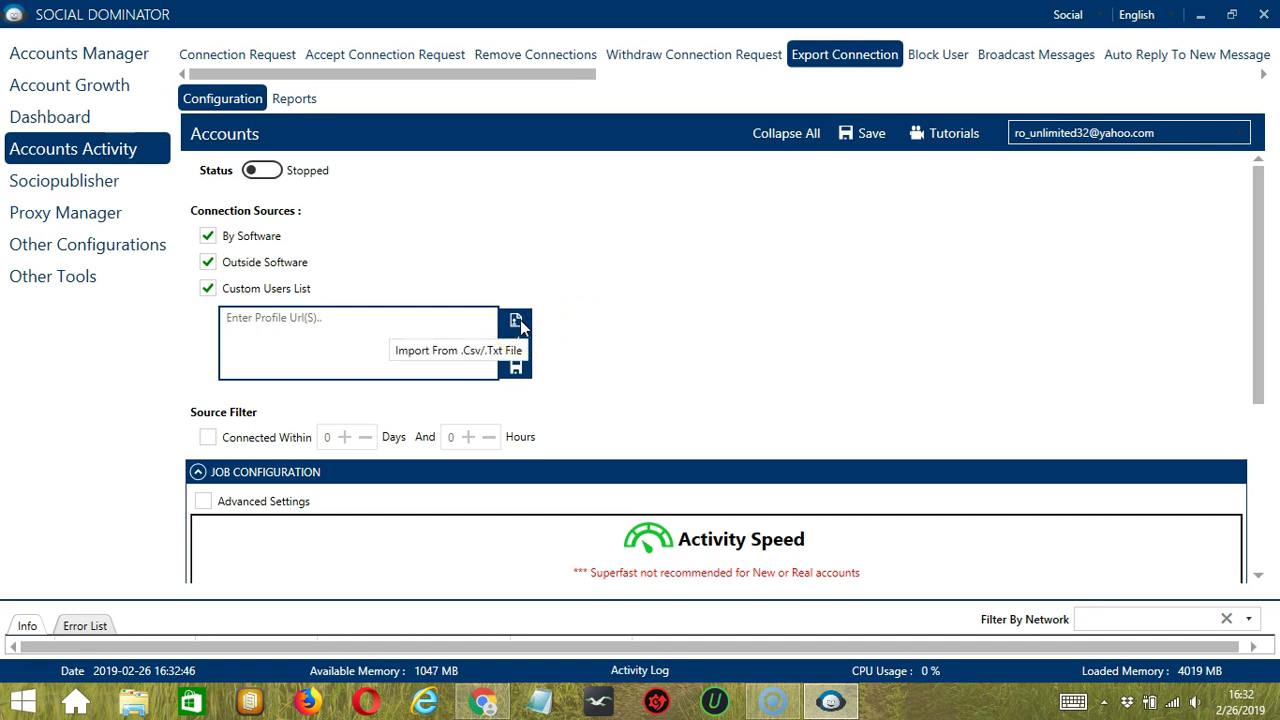
left_click(517, 320)
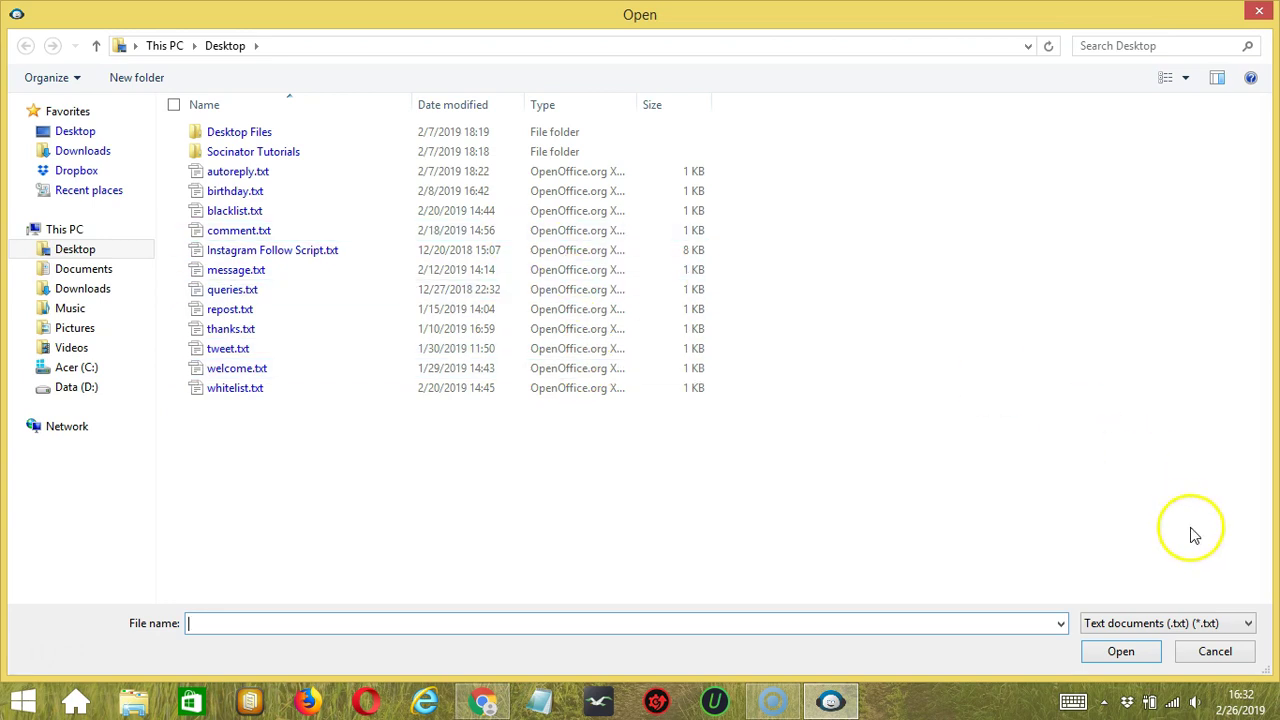
left_click(1216, 650)
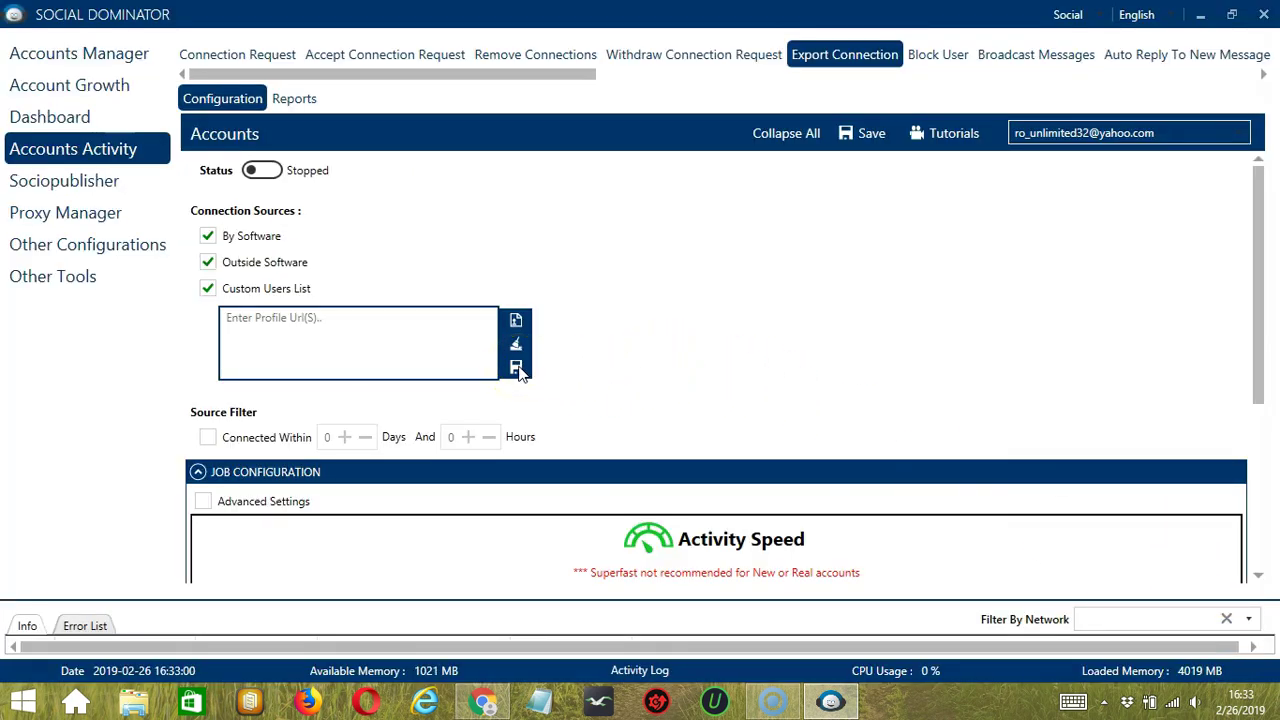
left_click(290, 288)
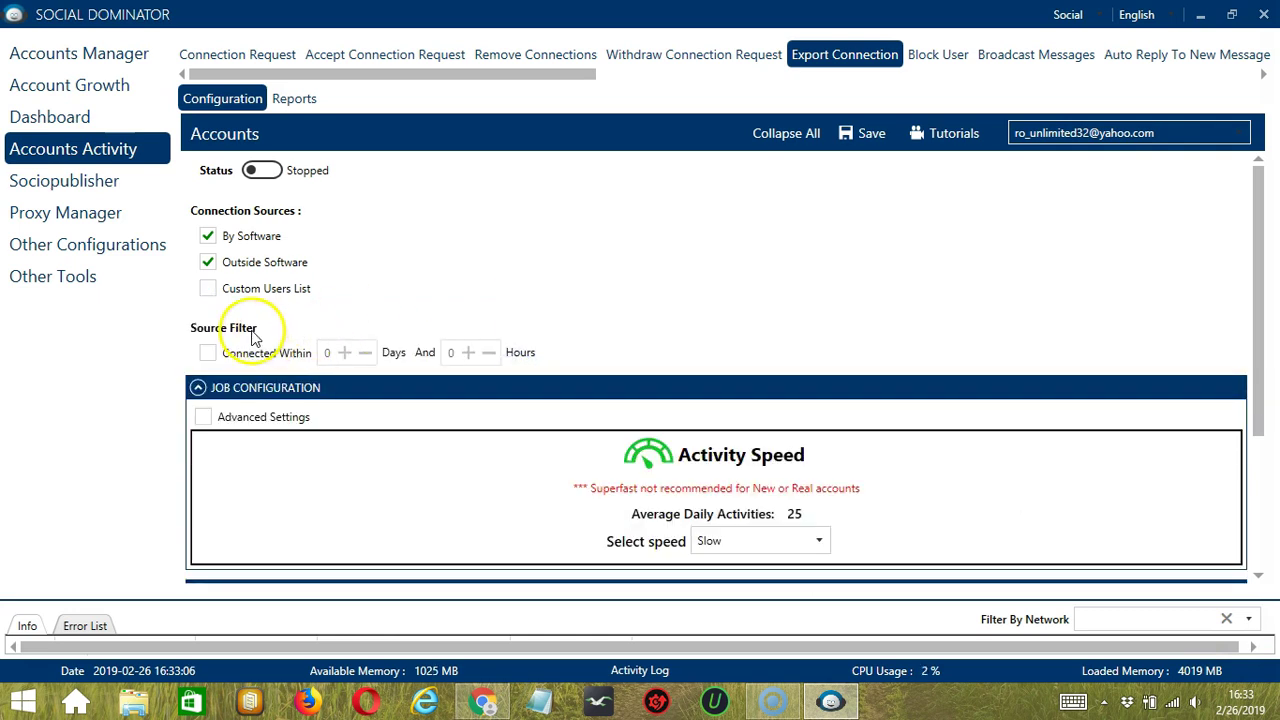
Enable the Connected Within filter, limited to 3 days and 0 hours.
left_click(260, 335)
left_click(207, 354)
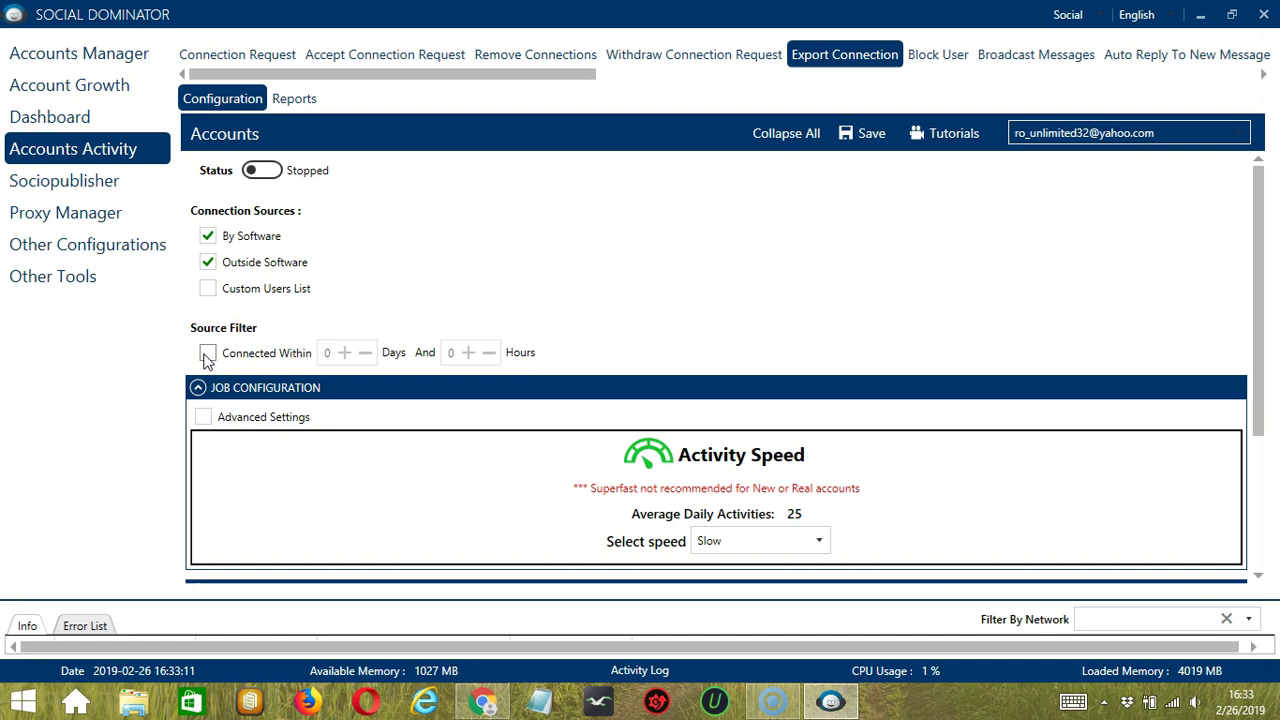
left_click(207, 355)
left_click(205, 356)
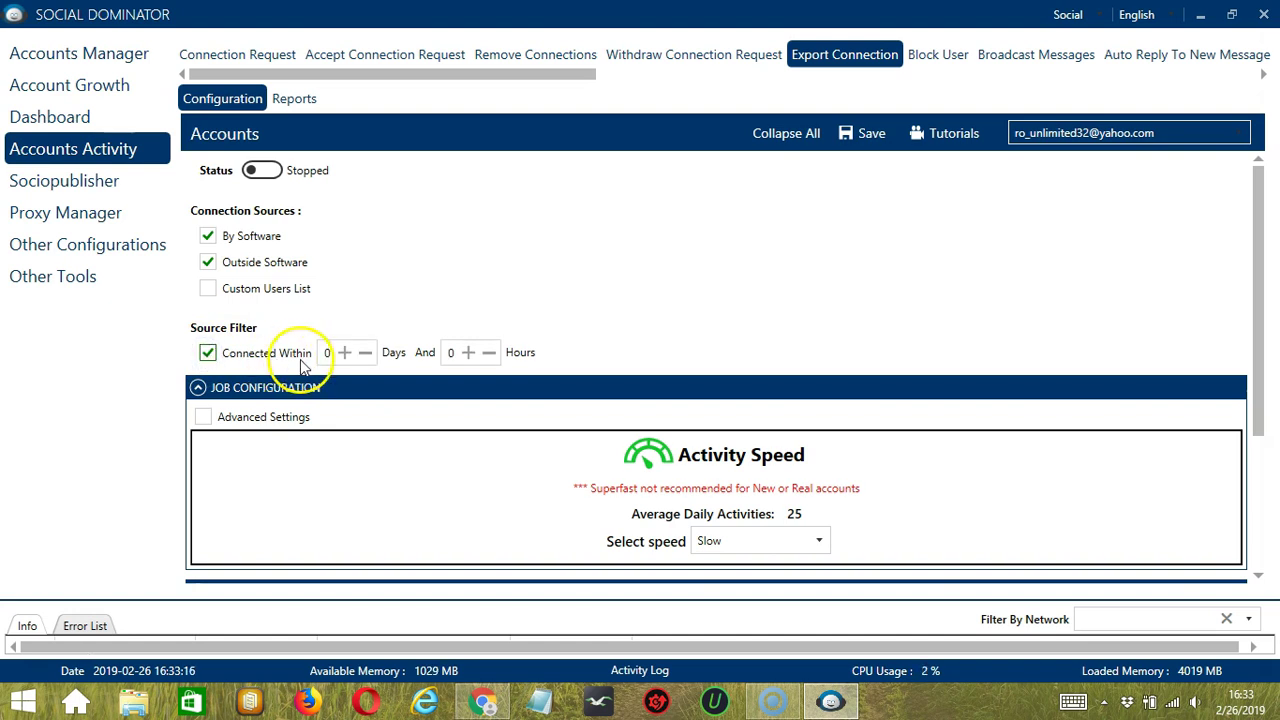
left_click(342, 354)
left_click(343, 353)
left_click(343, 353)
left_click(468, 353)
scroll(423, 223, "down", 3)
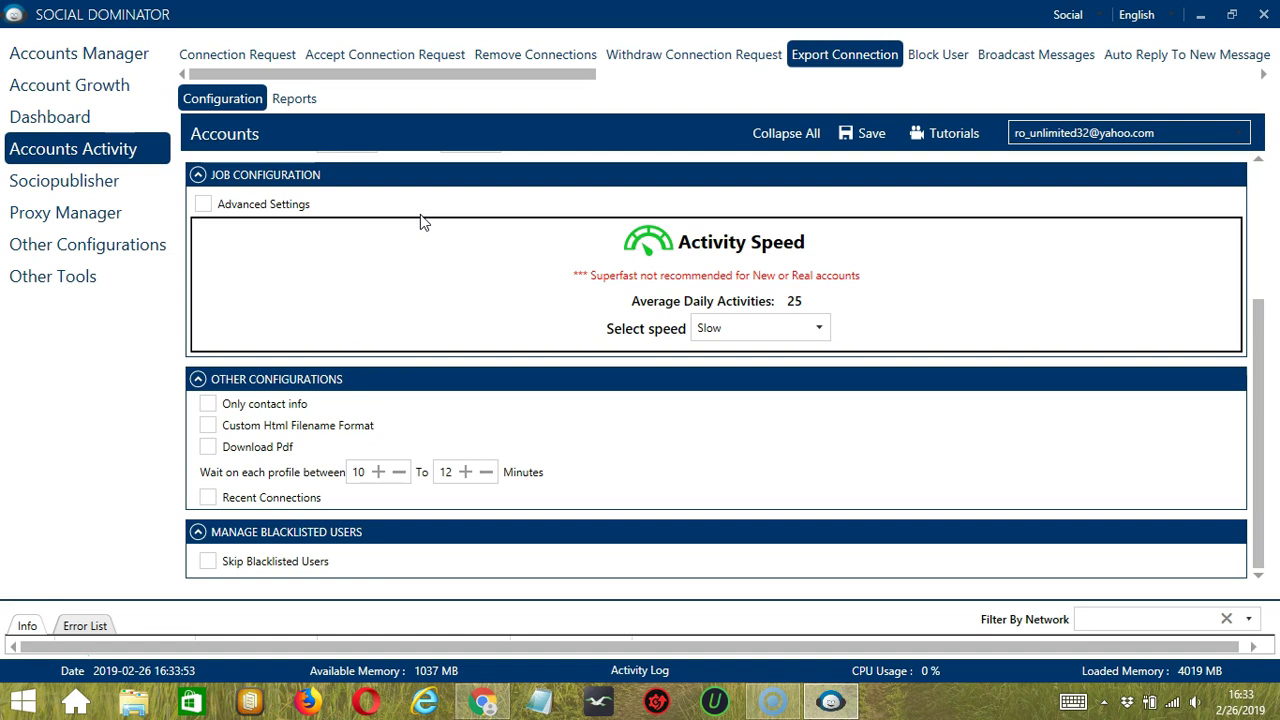
Set the export activity speed to Superfast, about 333 activities per day.
left_click(488, 289)
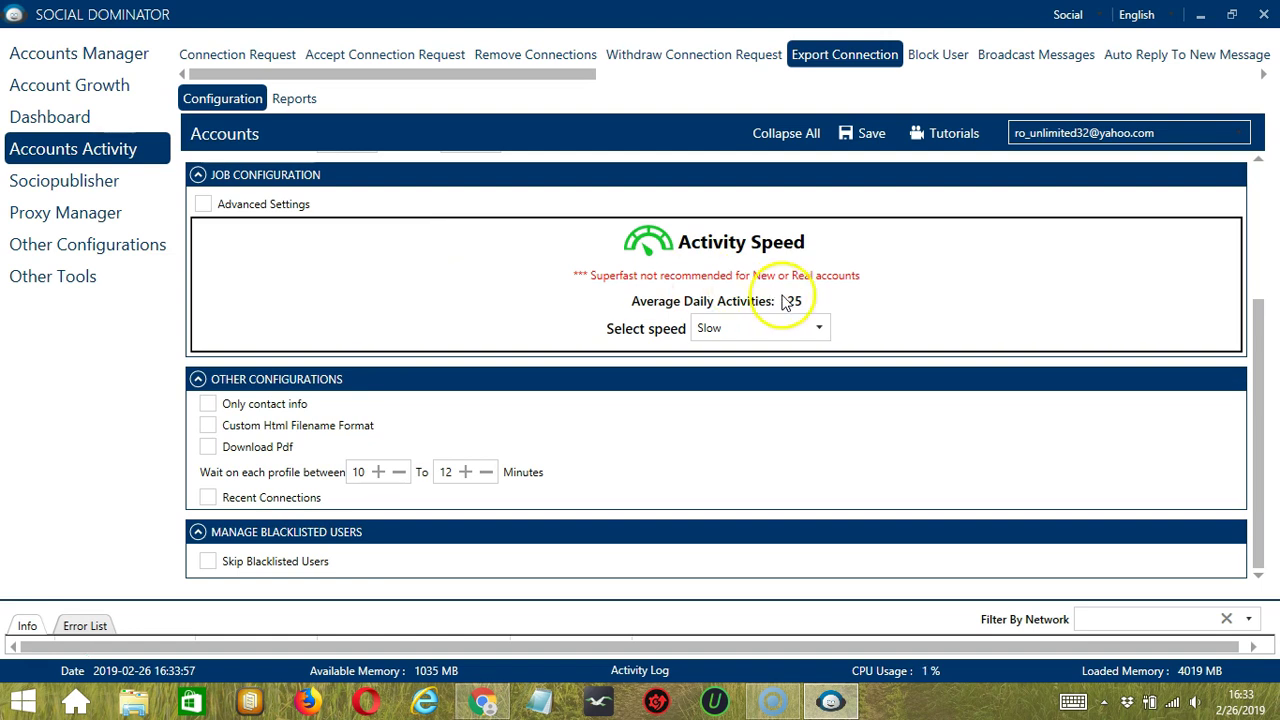
left_click(822, 329)
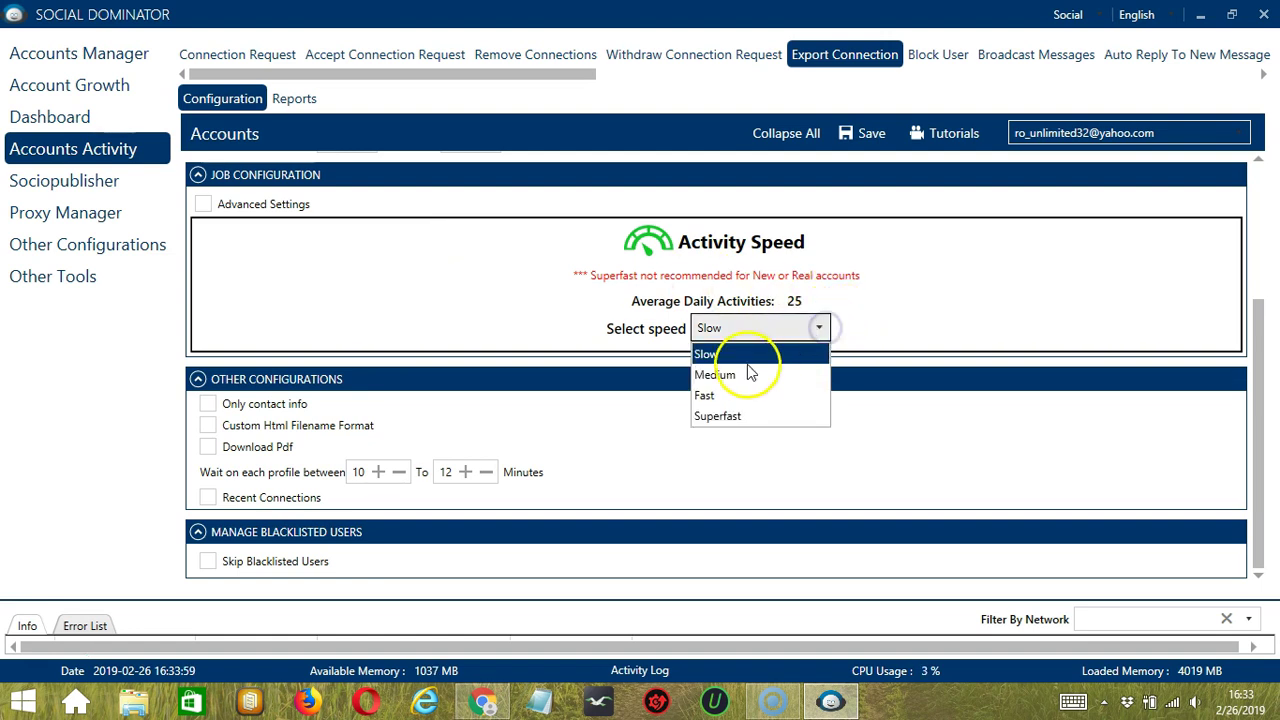
left_click(749, 370)
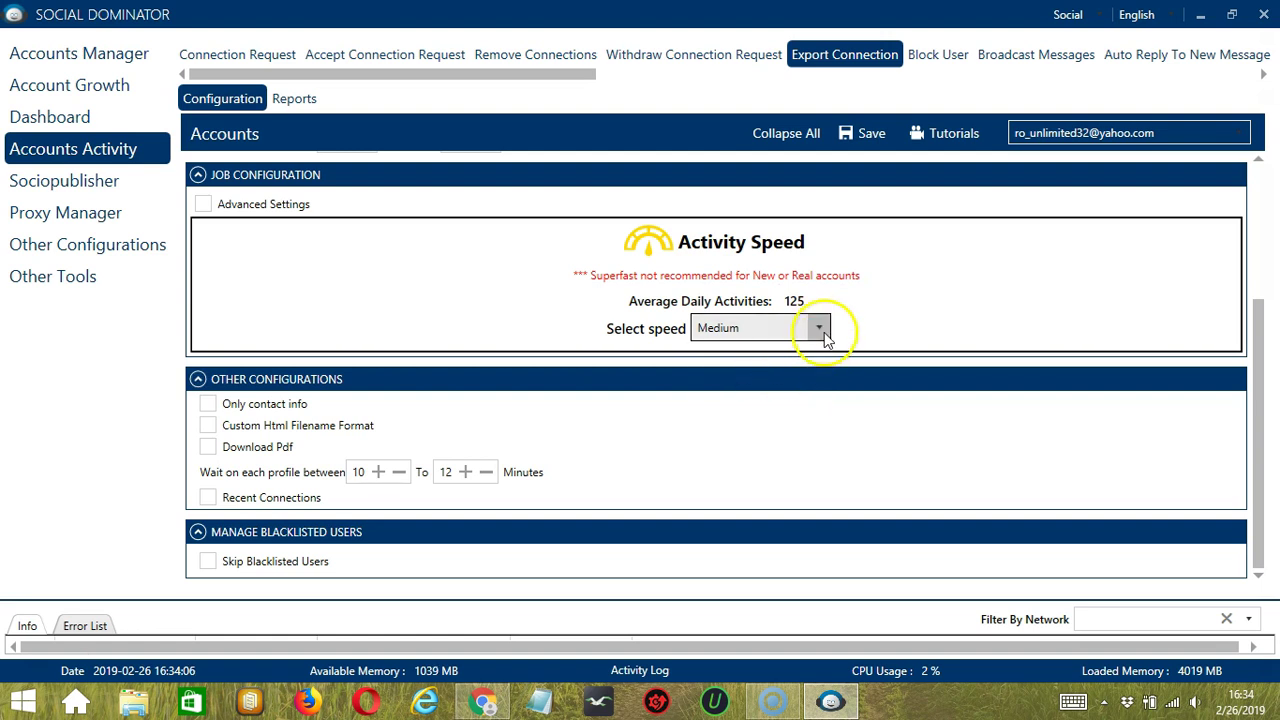
left_click(822, 329)
left_click(745, 392)
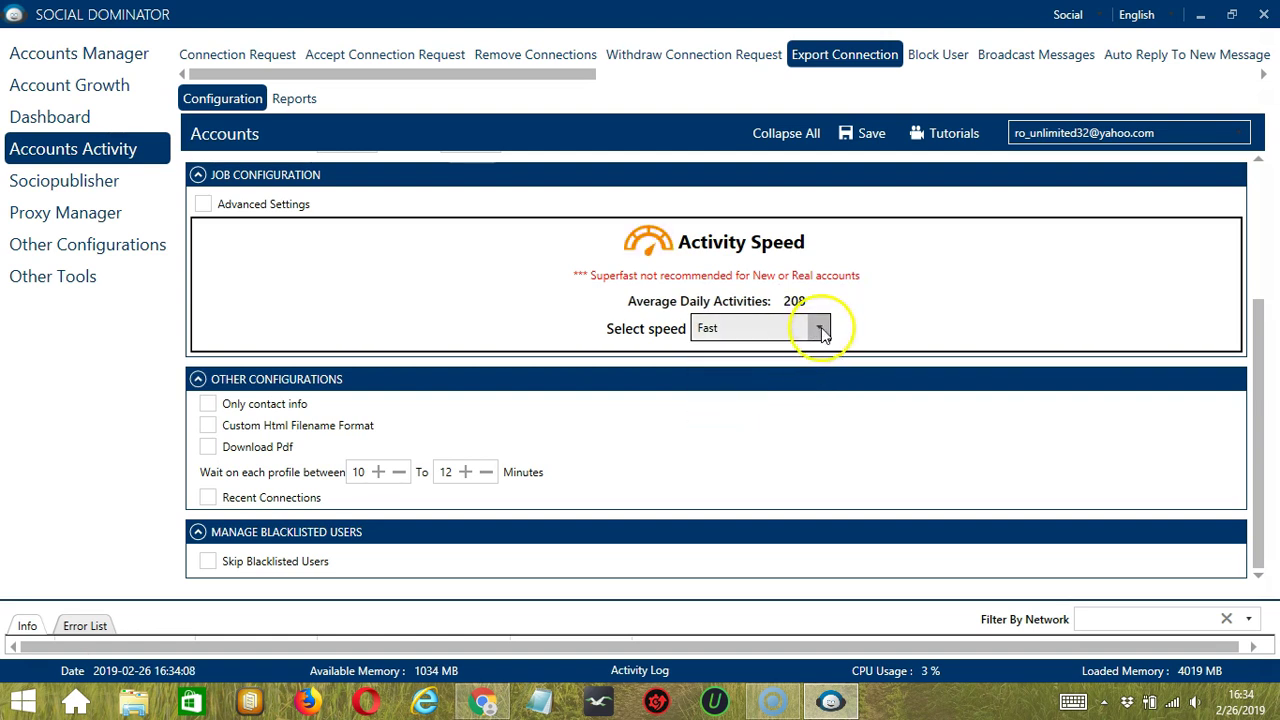
left_click(820, 327)
left_click(766, 414)
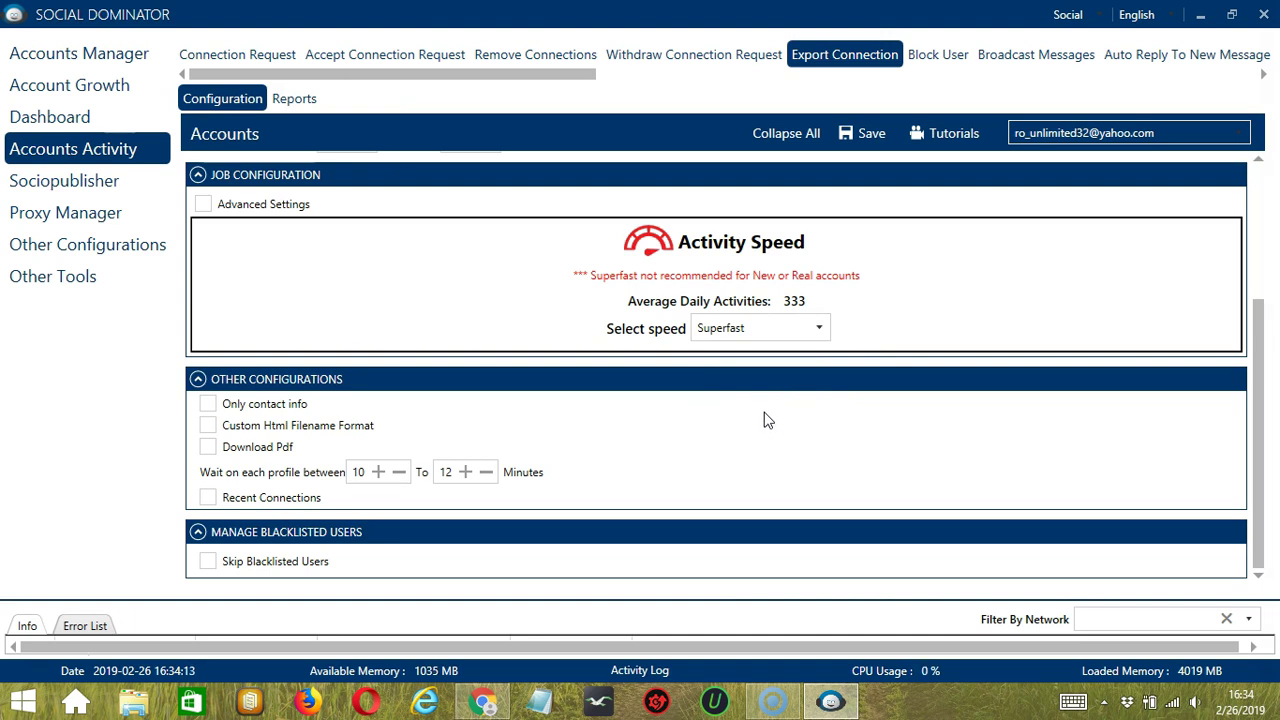
left_click(567, 307)
left_click(466, 294)
left_click(573, 293)
left_click(437, 292)
Turn on Advanced Settings and the Increase Each Day With option.
left_click(203, 206)
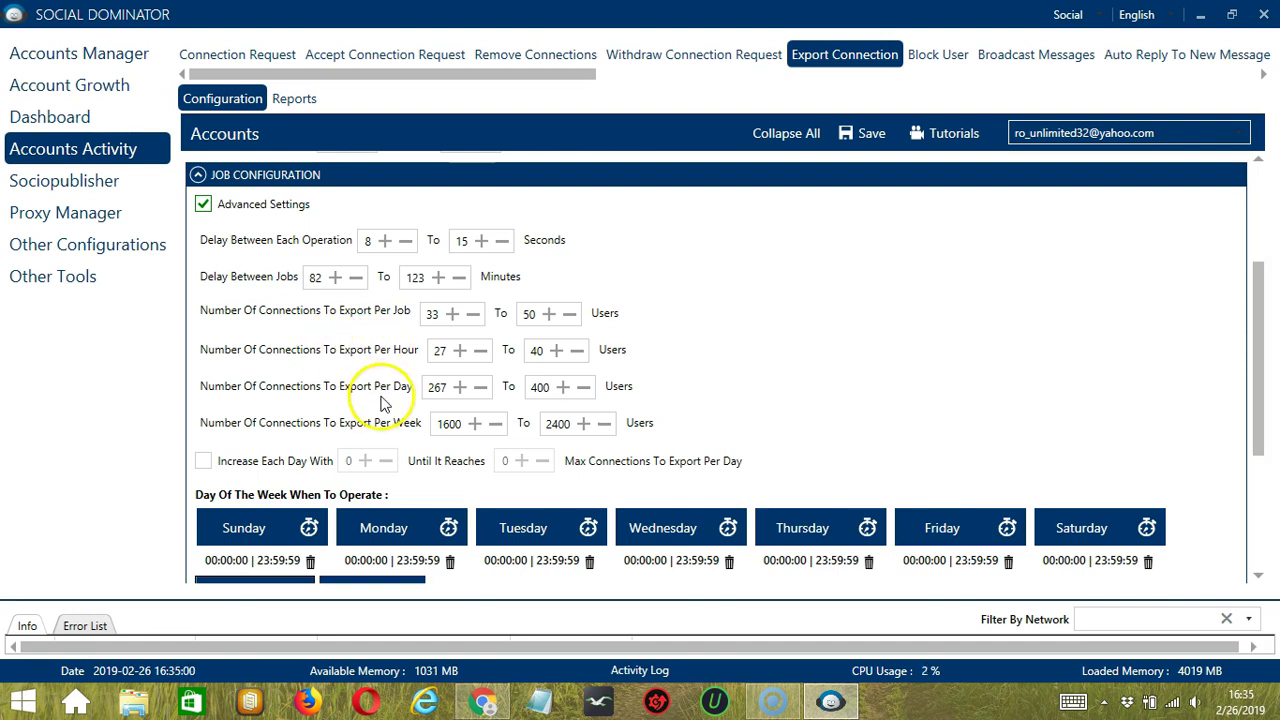
left_click(203, 461)
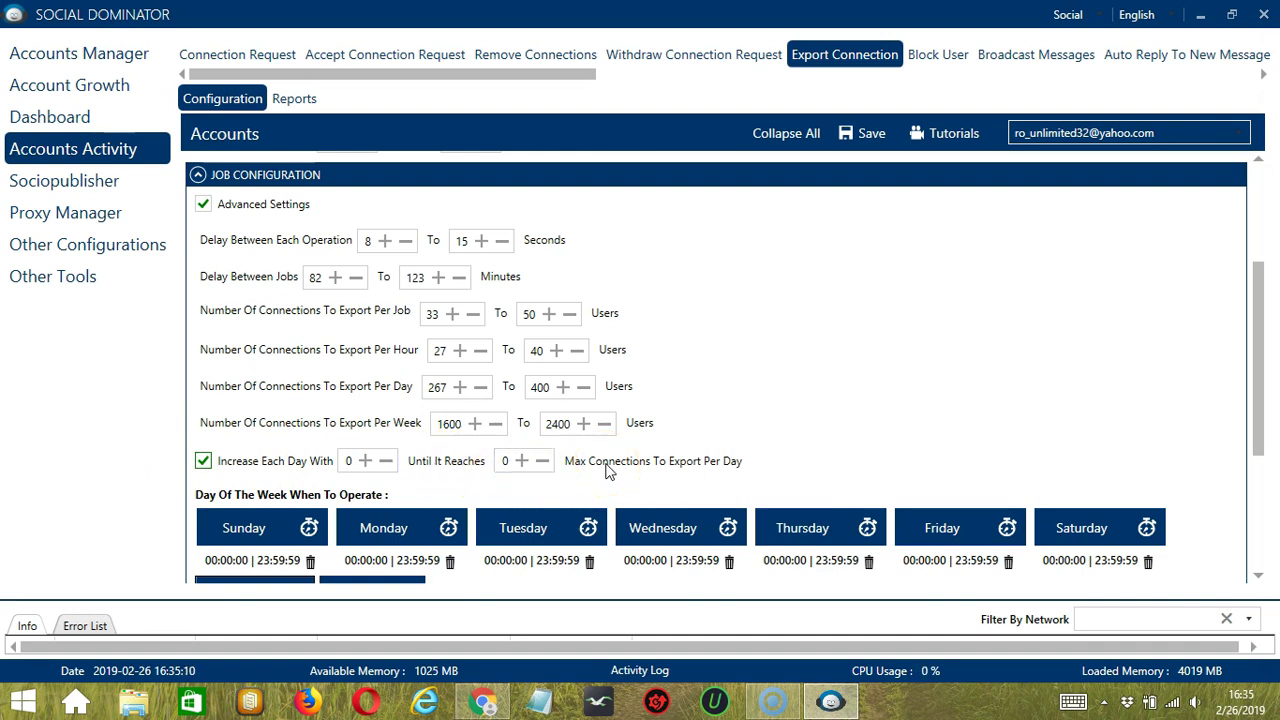
scroll(352, 318, "down", 3)
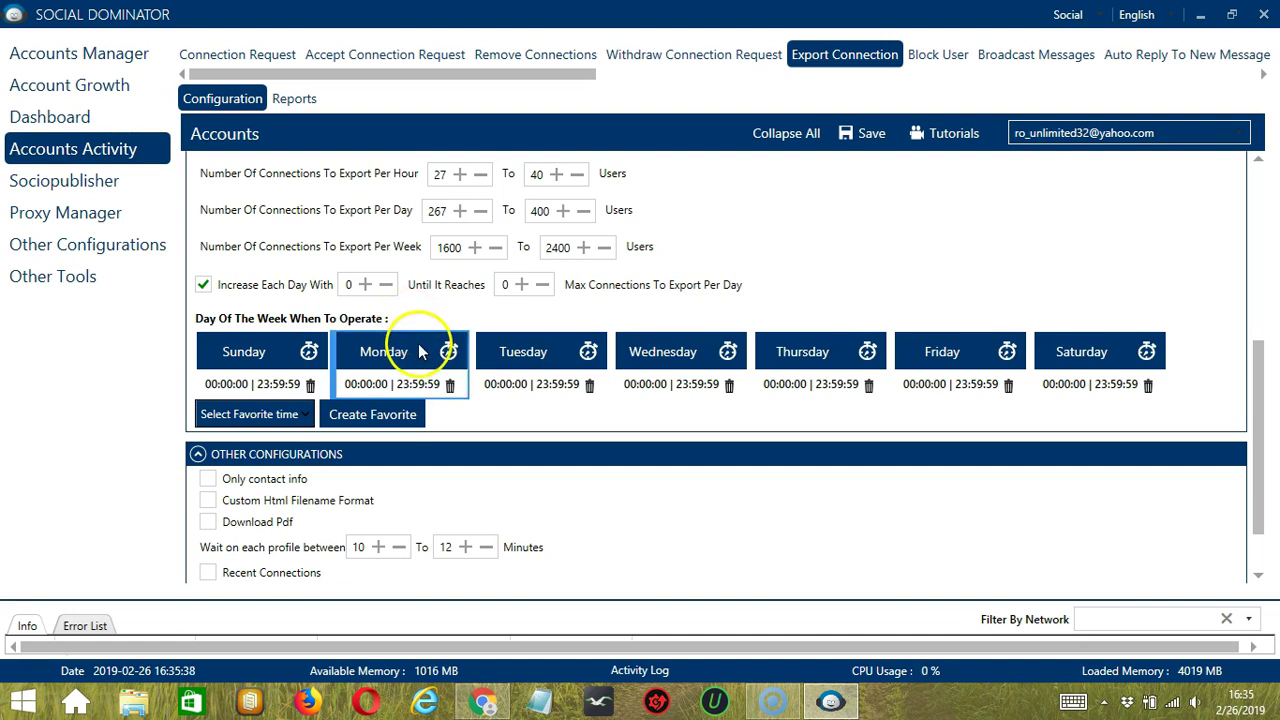
Delete Monday's 00:00:00–23:59:59 operating slot.
left_click(450, 386)
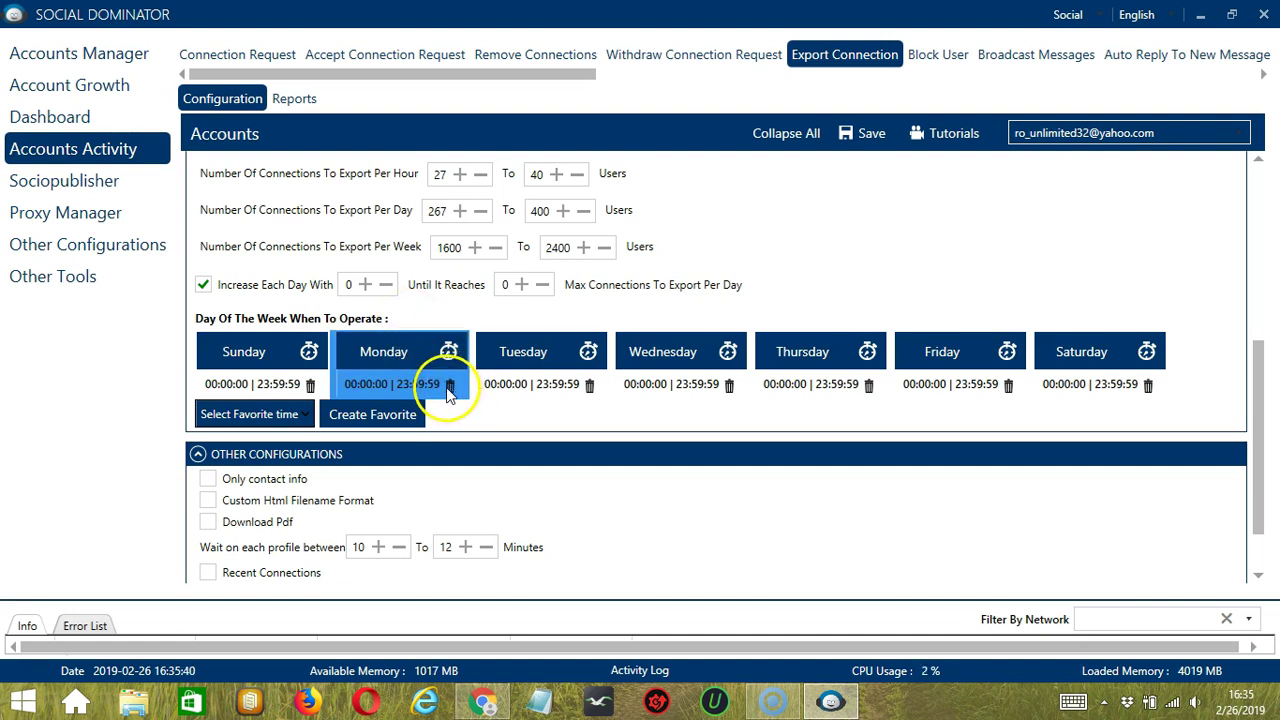
left_click(450, 386)
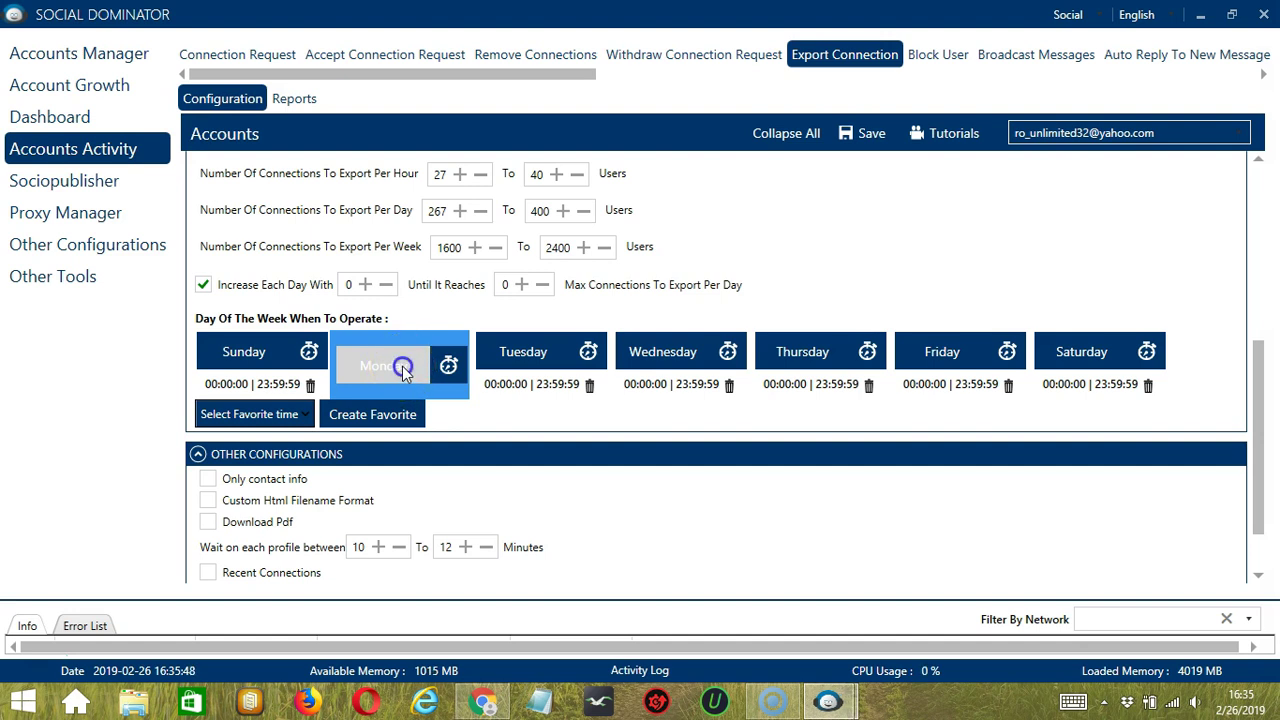
Add Monday intervals 00:00:00–01:59:59 and 02:00:00–23:59:59.
left_click(617, 356)
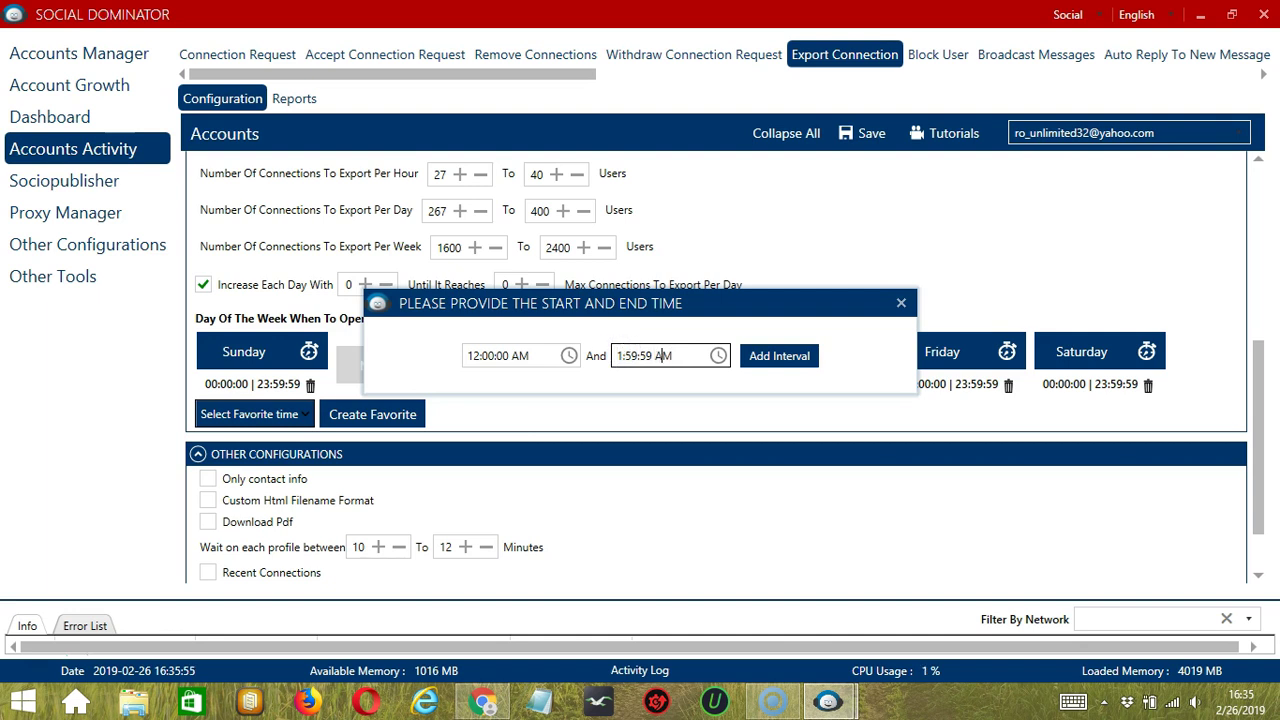
left_click(790, 355)
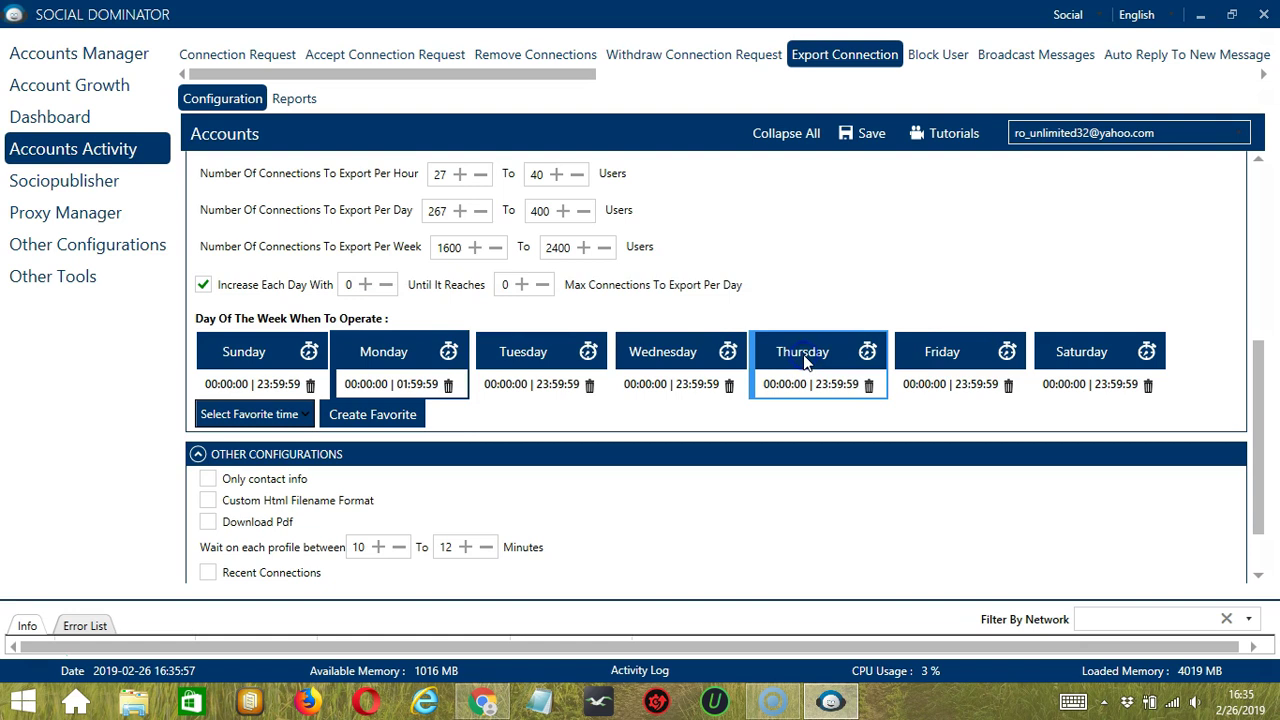
left_click(395, 356)
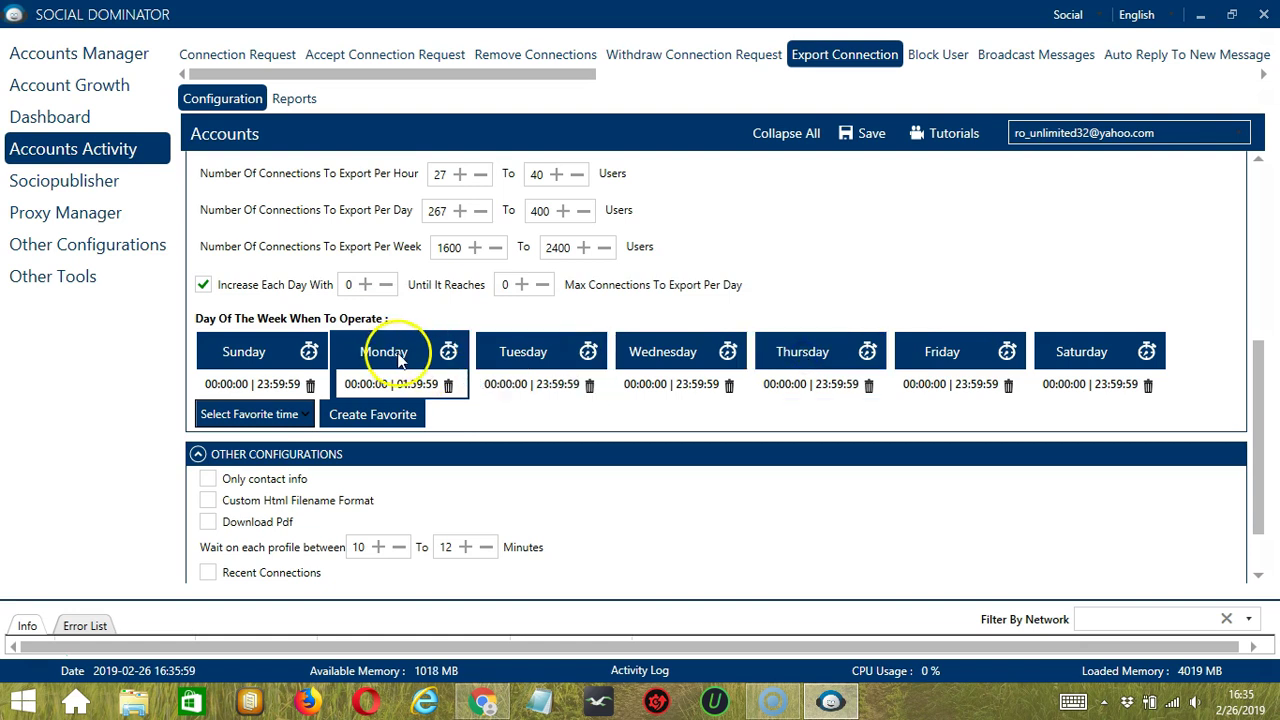
left_click(448, 351)
left_click(473, 357)
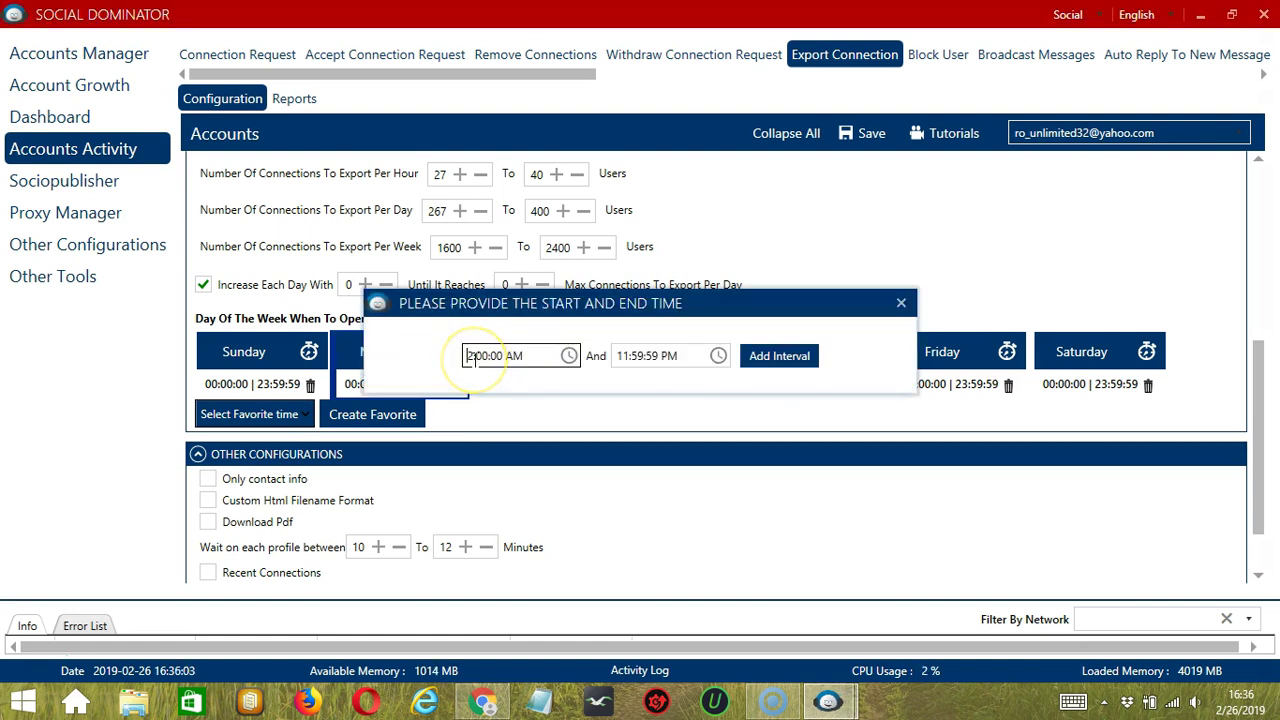
left_click(779, 357)
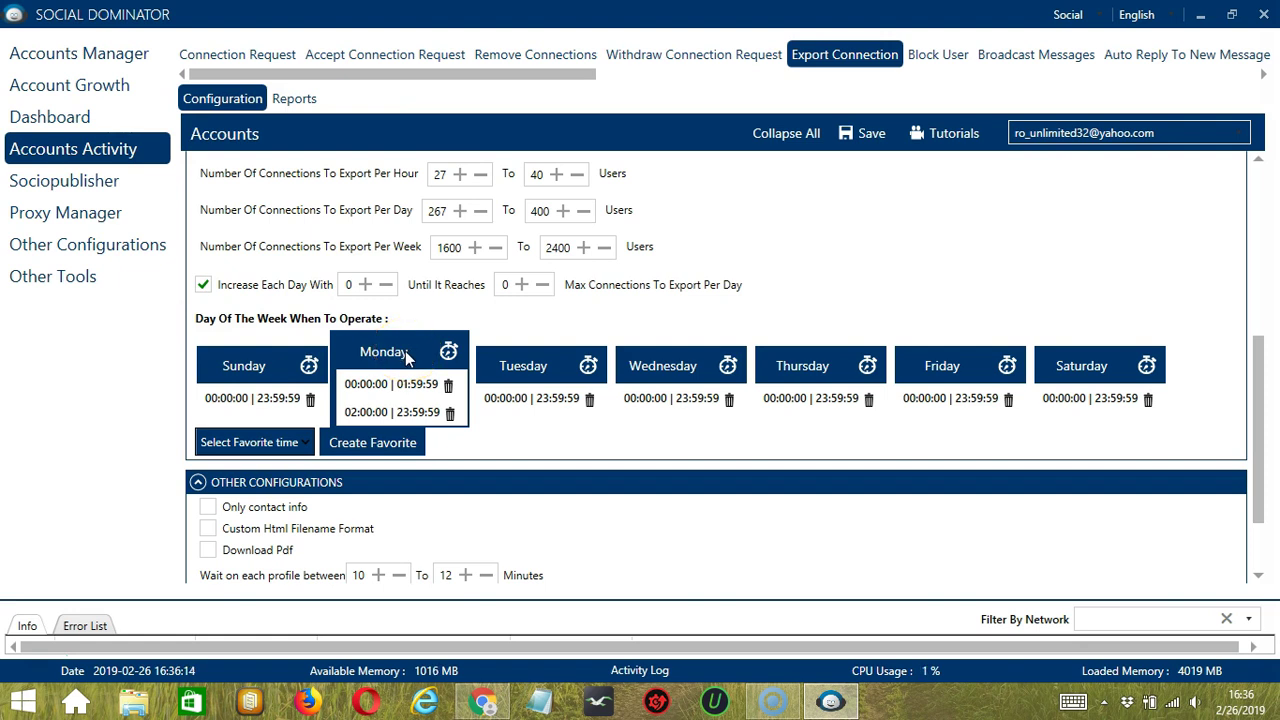
Save the schedule as favorite time 'LinkedIn Export' and apply it.
left_click(375, 447)
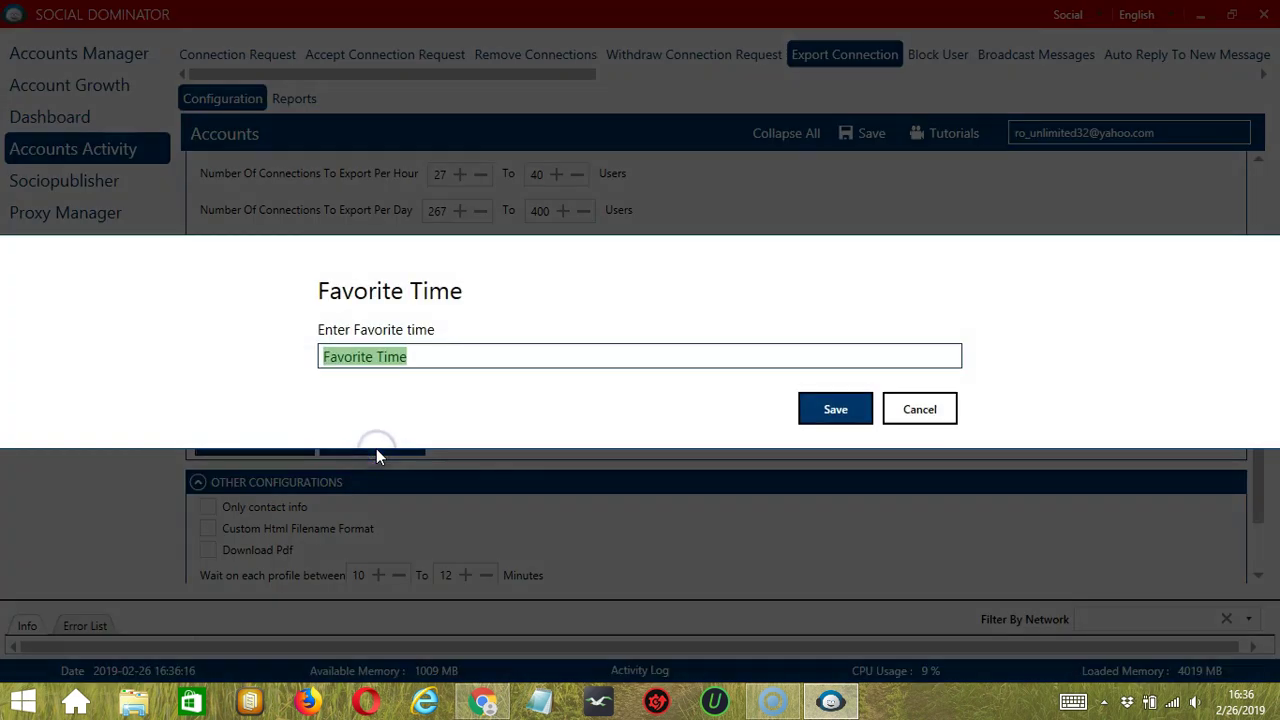
type("Linked")
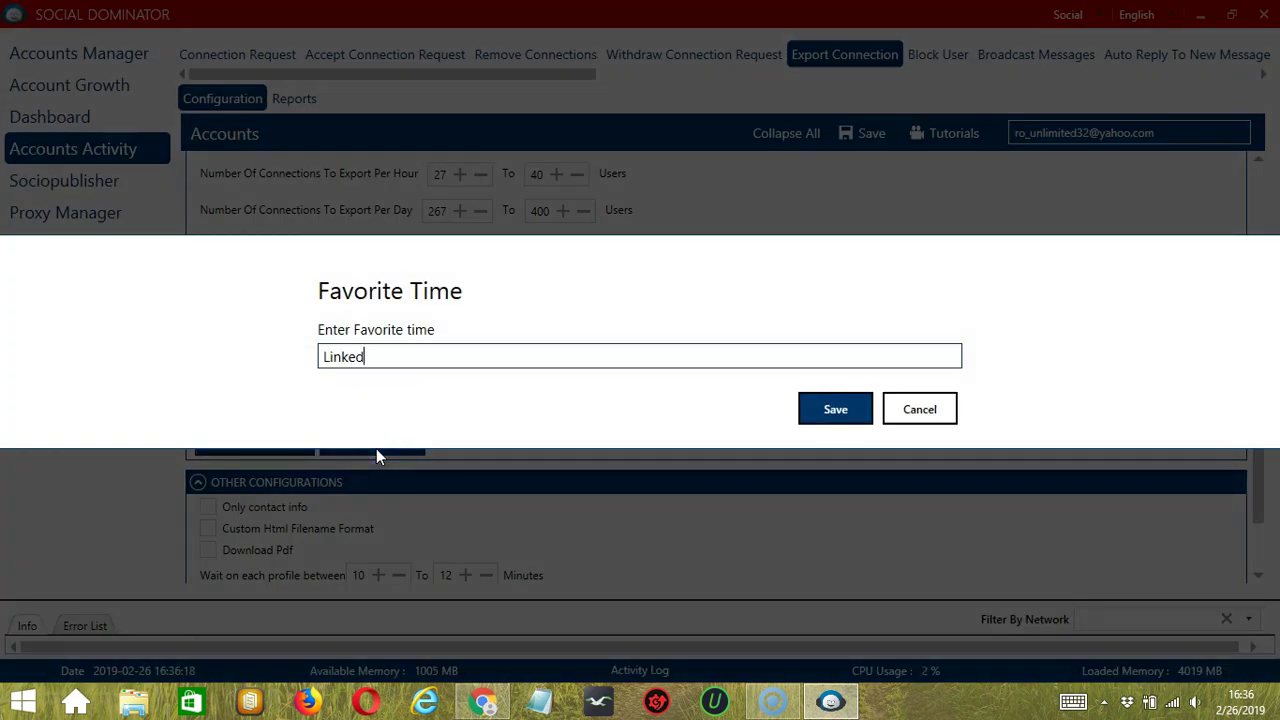
type("In Export")
left_click(836, 407)
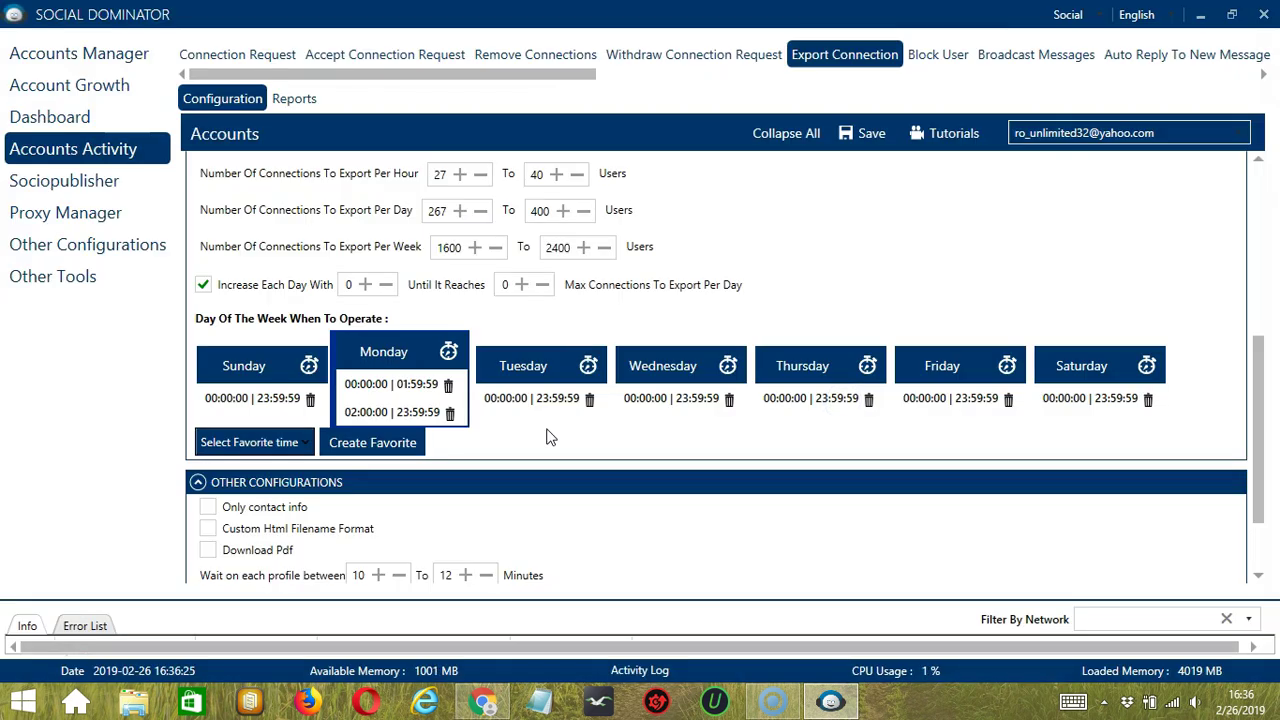
left_click(285, 440)
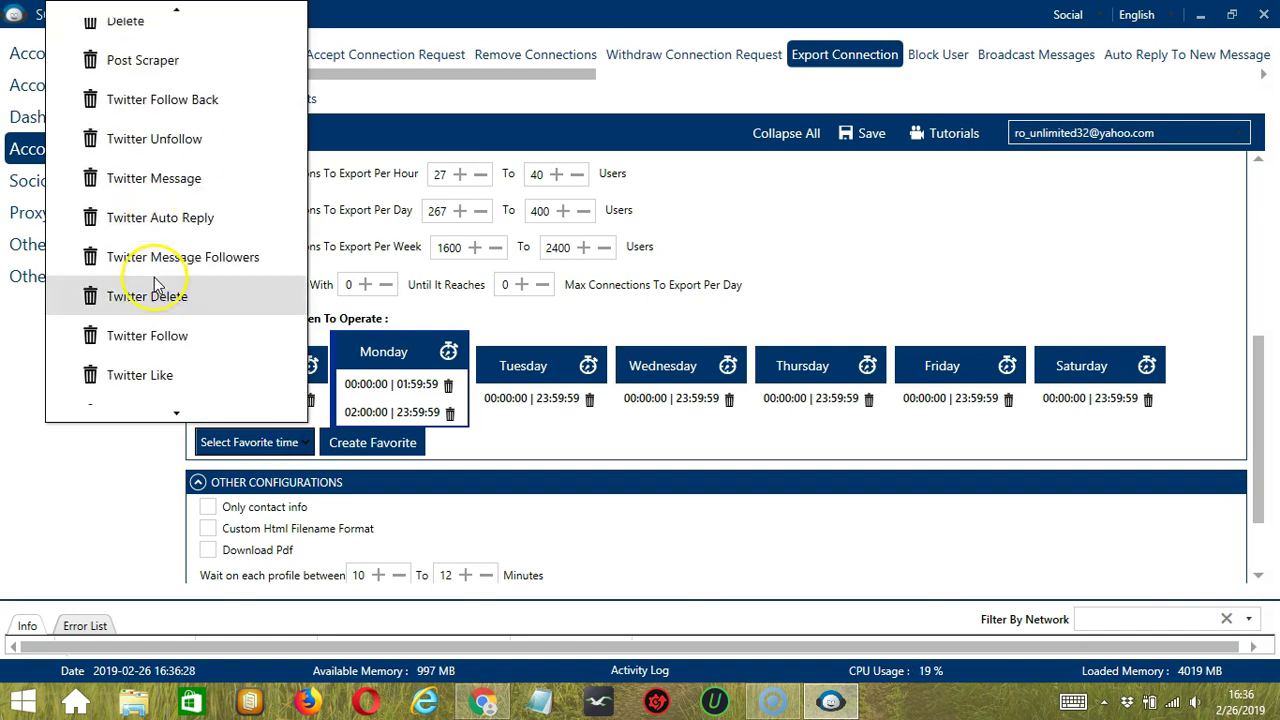
scroll(160, 290, "down", 5)
scroll(155, 285, "down", 8)
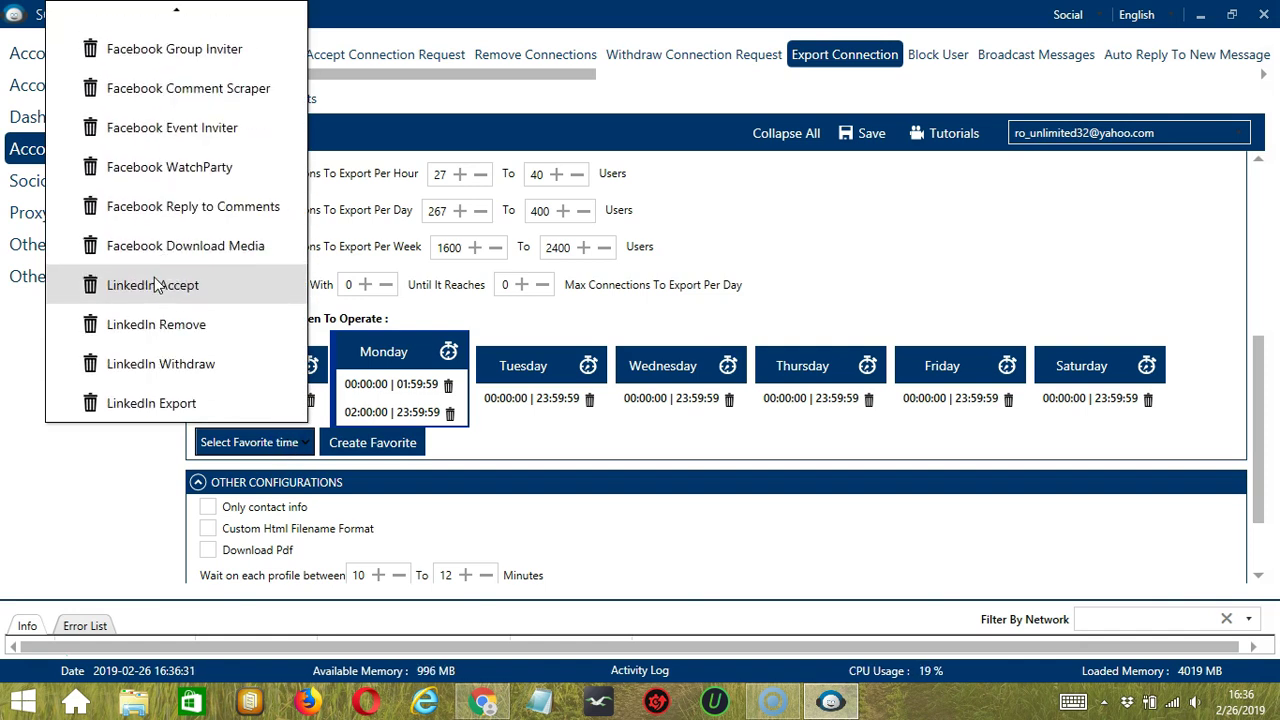
left_click(162, 405)
Turn on Only contact info and Custom Html Filename Format under Other Configurations.
scroll(828, 467, "down", 3)
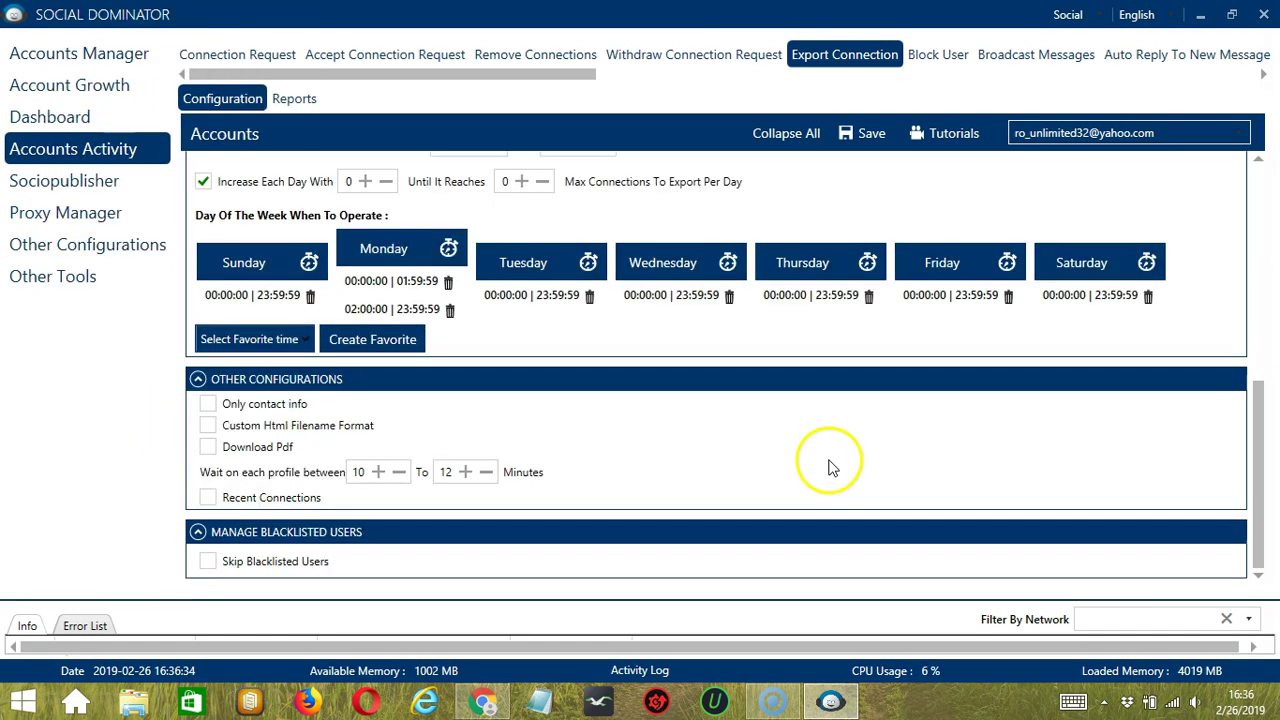
left_click(207, 404)
left_click(207, 426)
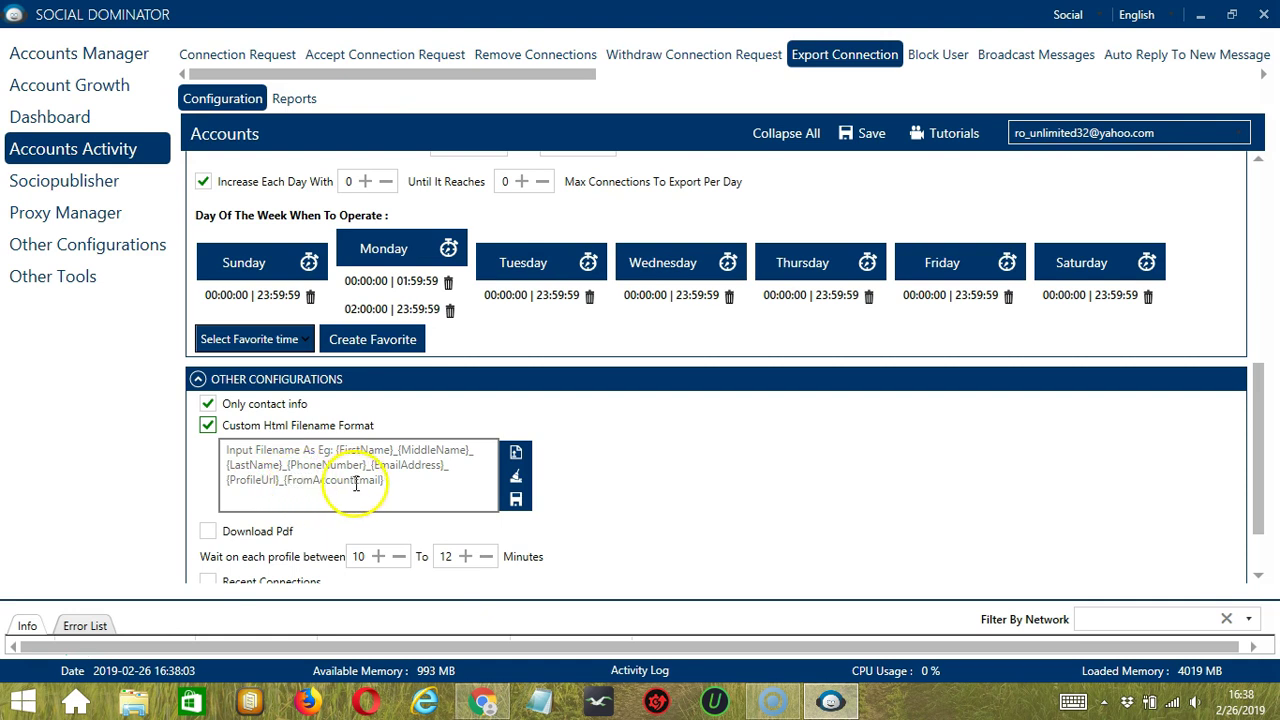
left_click(405, 482)
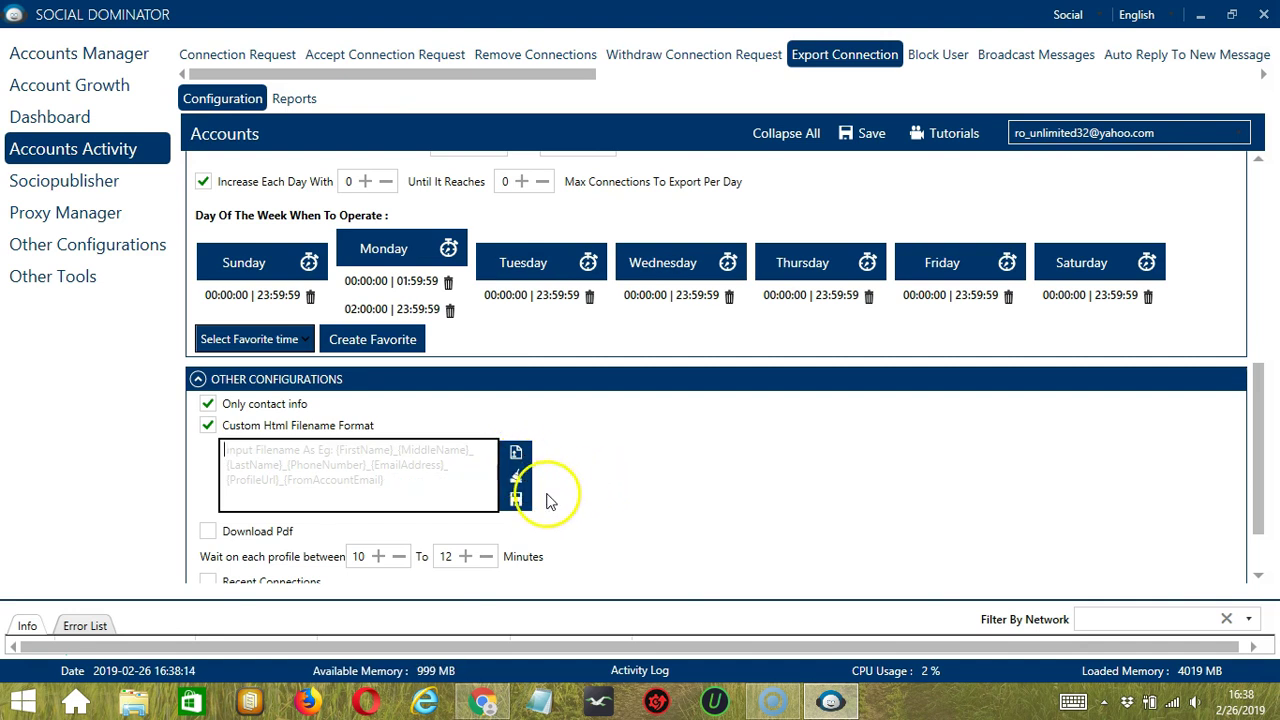
Switch off Custom Html Filename Format and enable Download Pdf and Recent Connections.
left_click(360, 426)
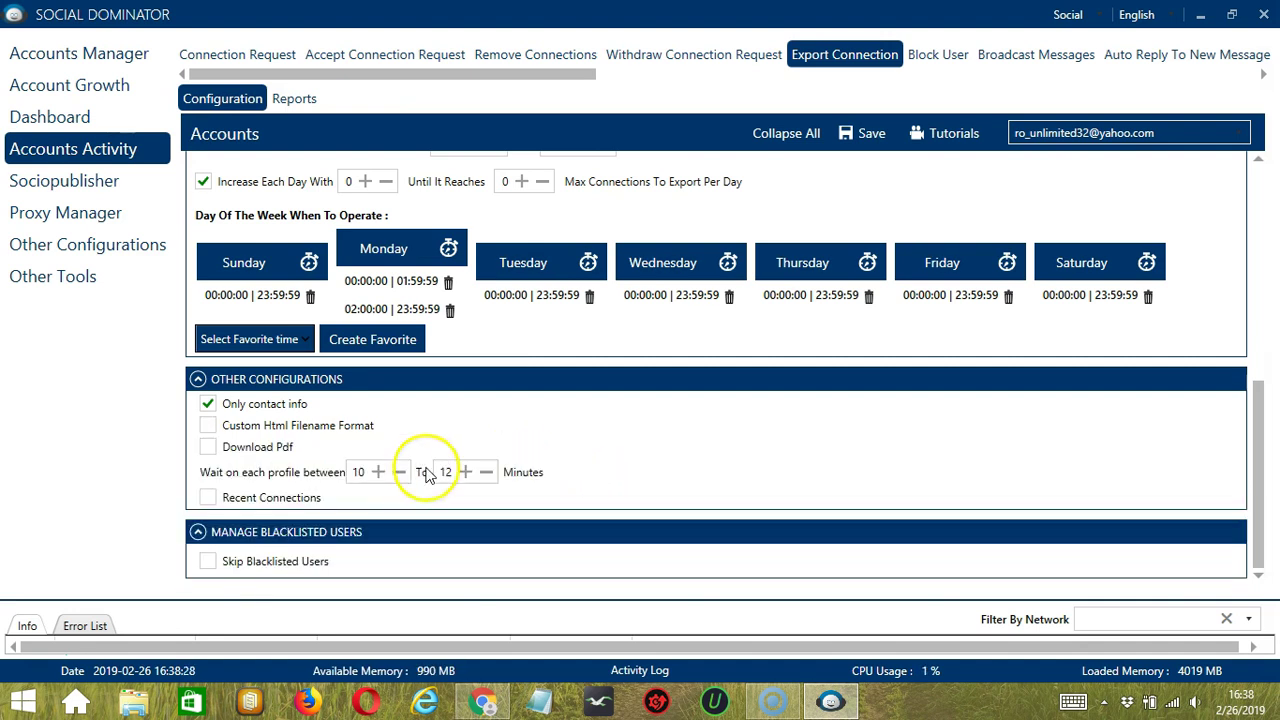
left_click(208, 448)
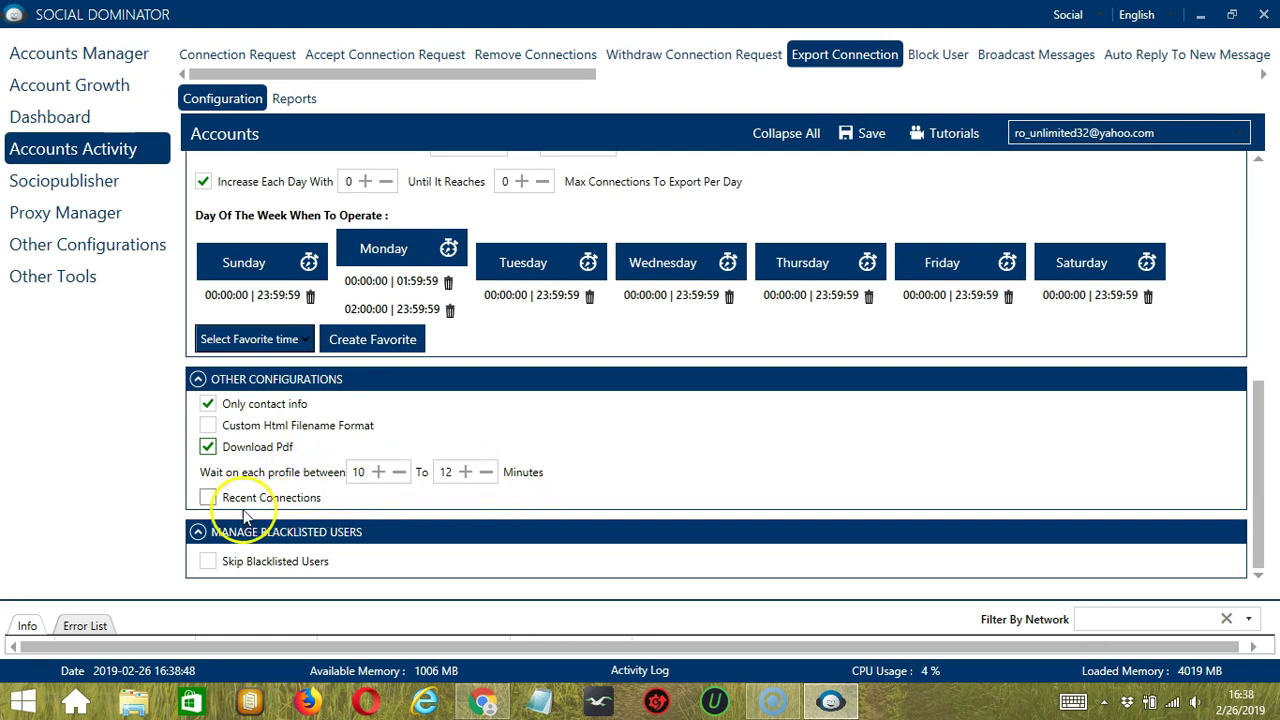
left_click(209, 497)
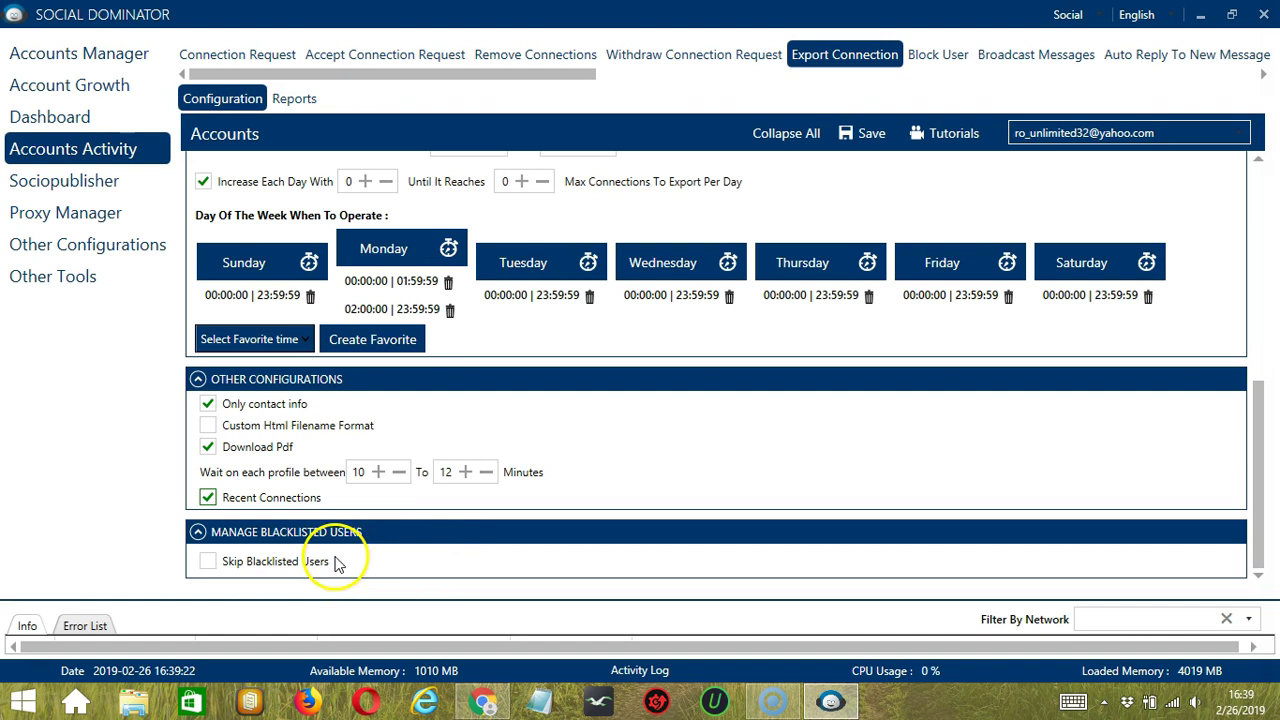
Turn on Skip Blacklisted Users, leaving Private Blacklist and Group Blacklist unchecked.
left_click(208, 563)
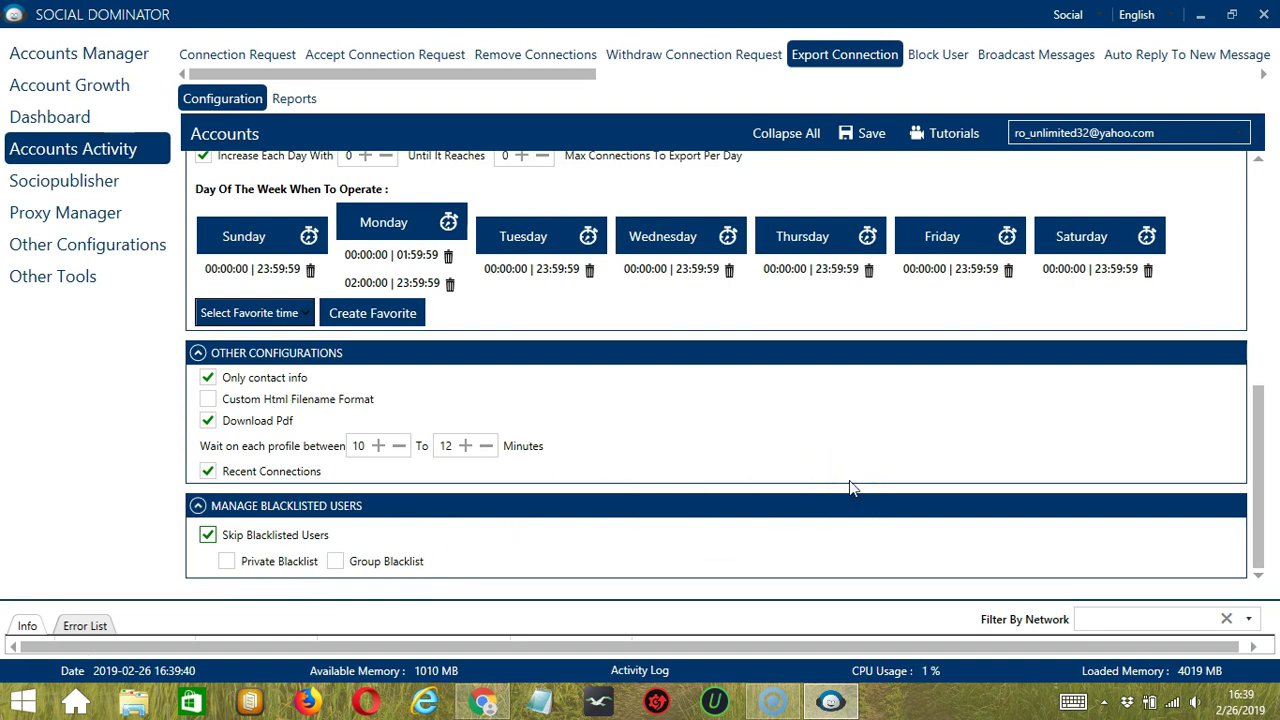
left_click(1259, 168)
Save the Export Connection settings, acknowledge the success message, and switch the activity to Active.
left_click(871, 132)
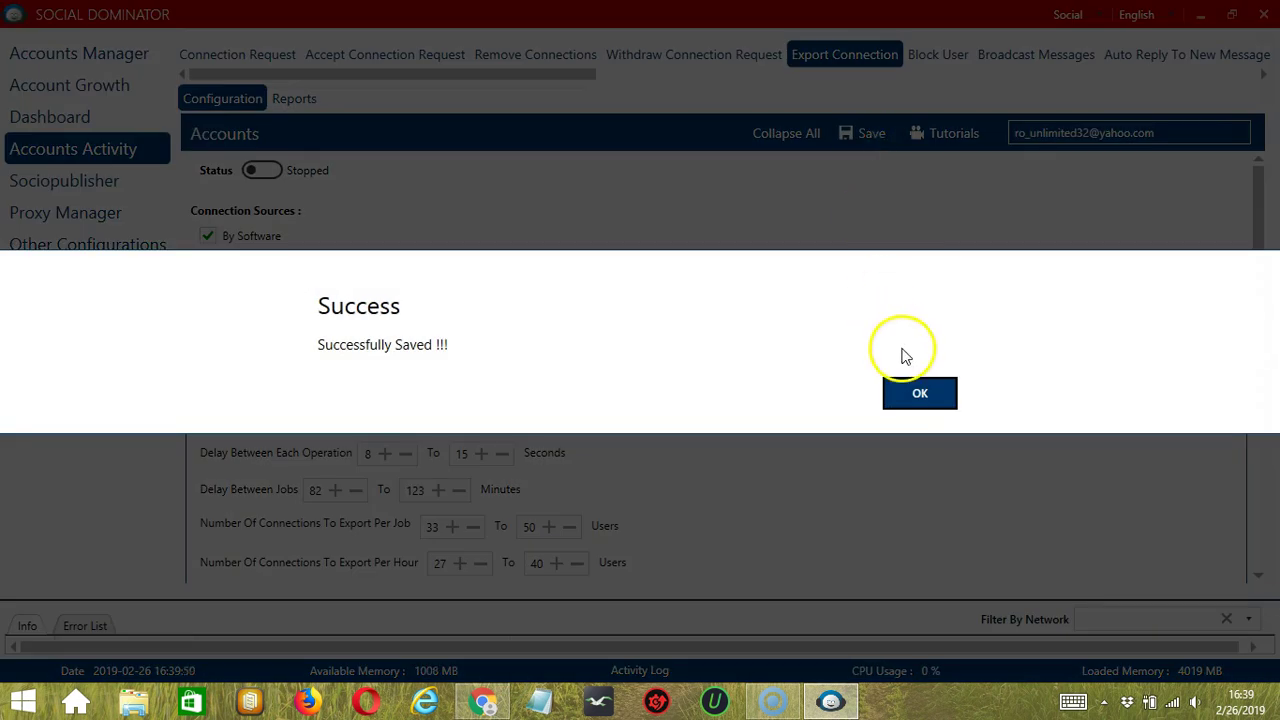
left_click(920, 391)
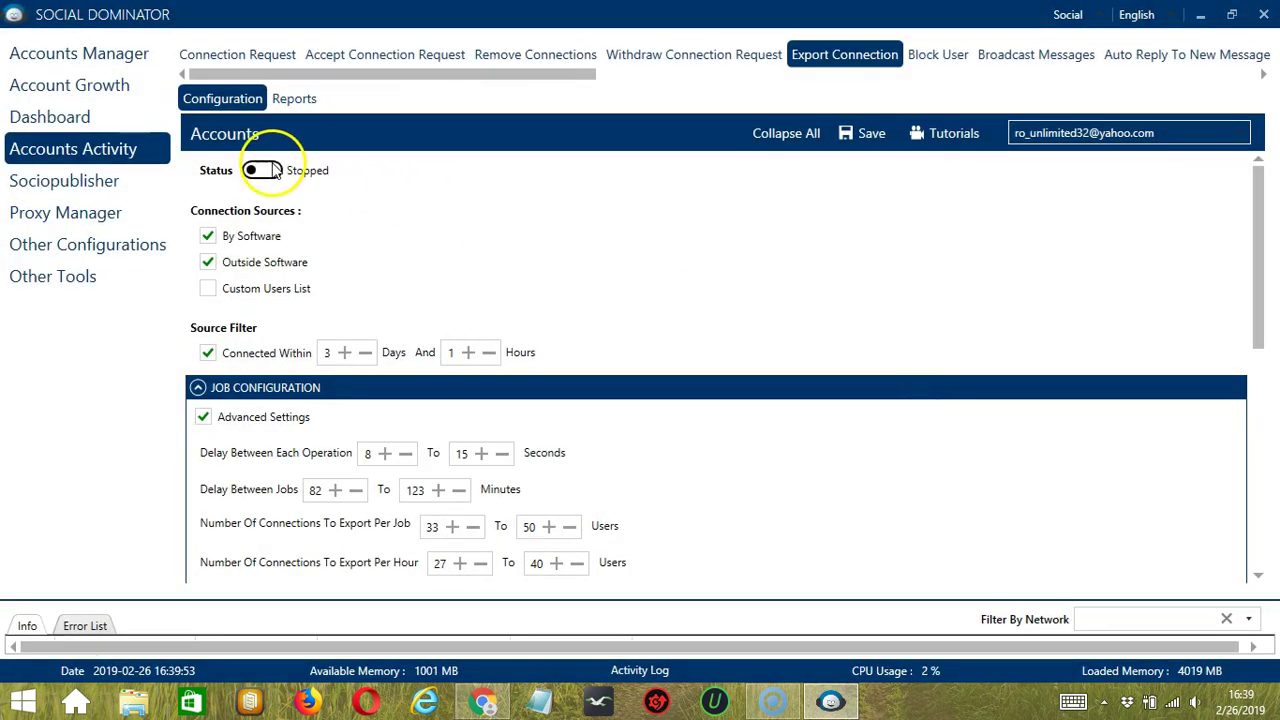
left_click(270, 170)
left_click(520, 188)
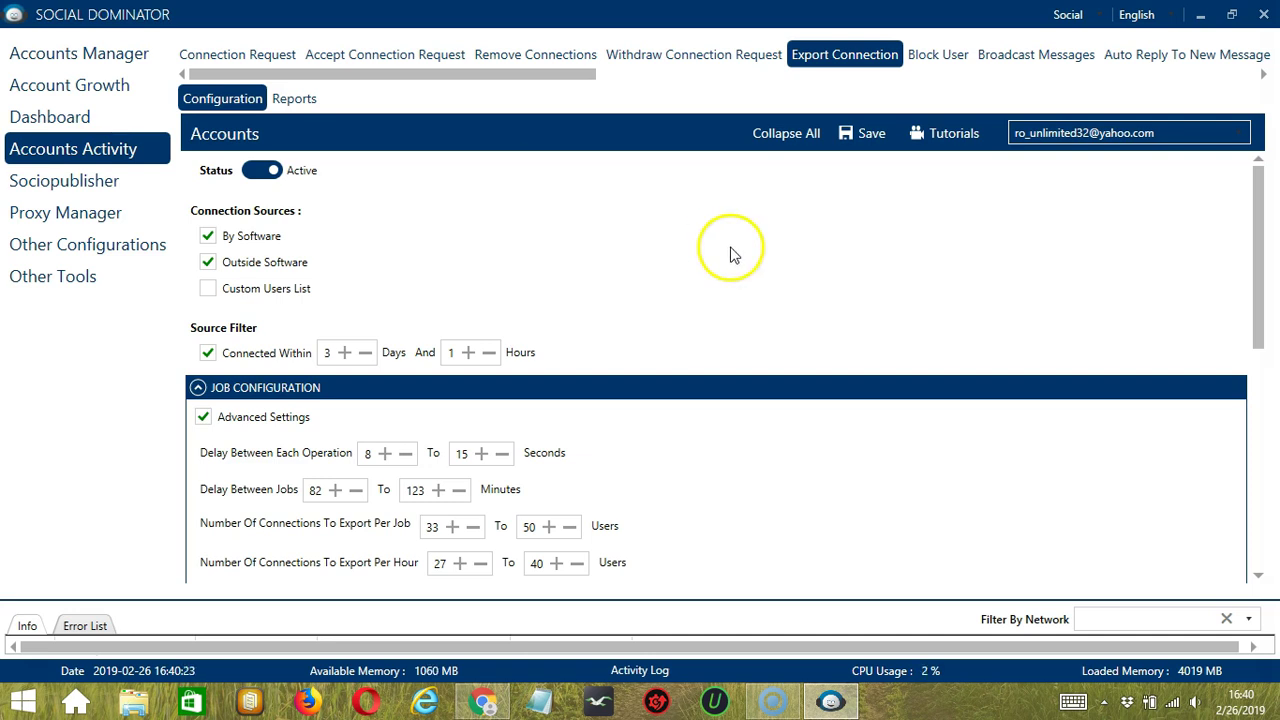
Switch to the LinkedIn Dominator edition and go to the Grow Connection campaign pages.
left_click(1099, 18)
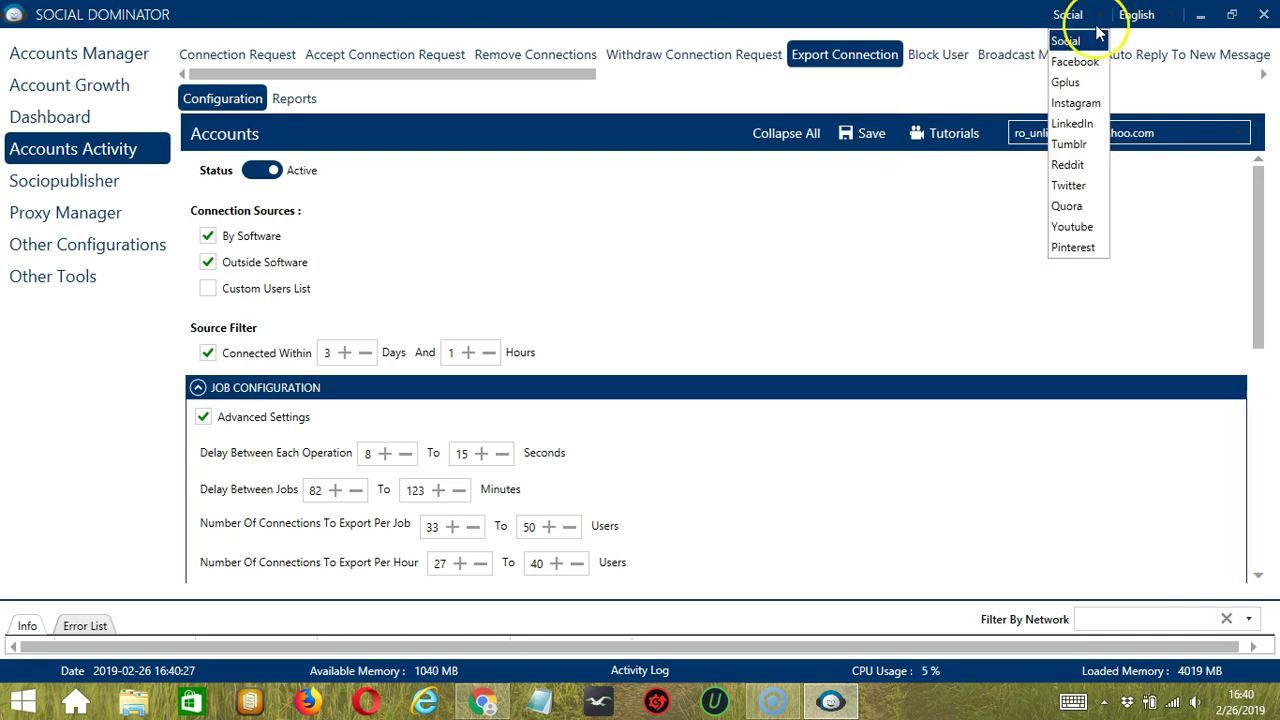
left_click(1071, 124)
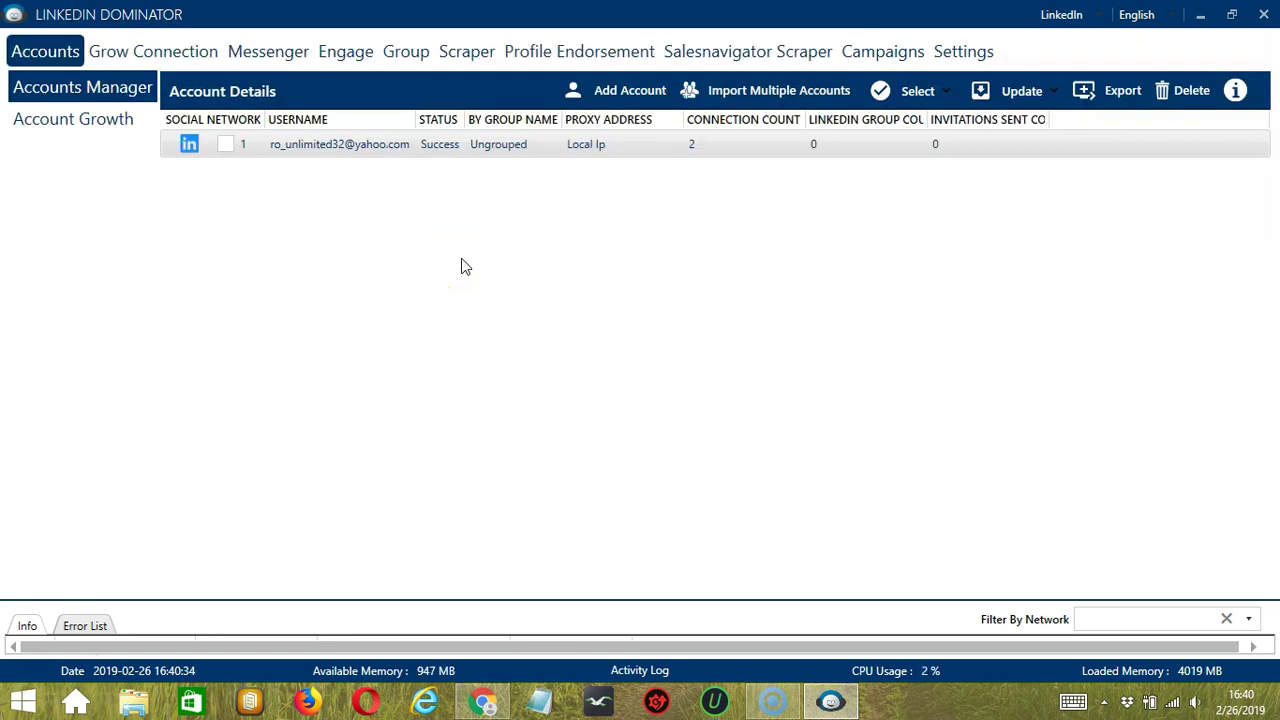
left_click(182, 54)
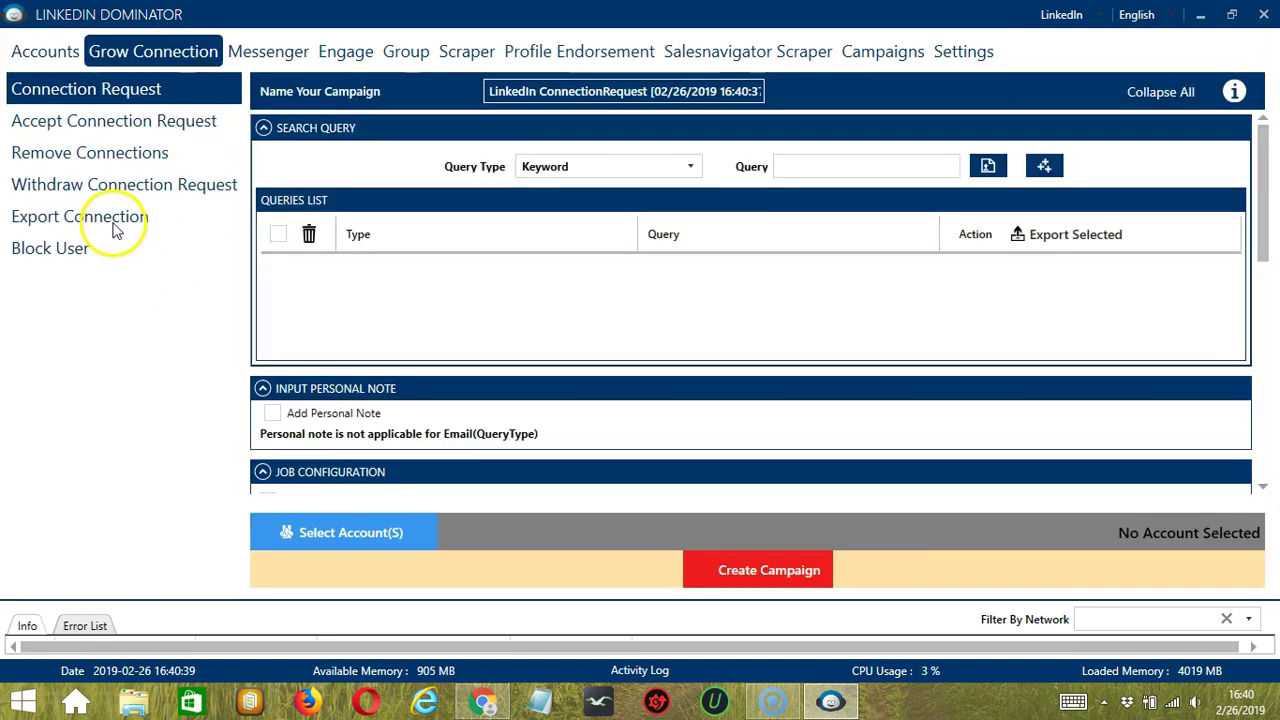
Start an Export Connection campaign that uses connections made By Software.
left_click(110, 224)
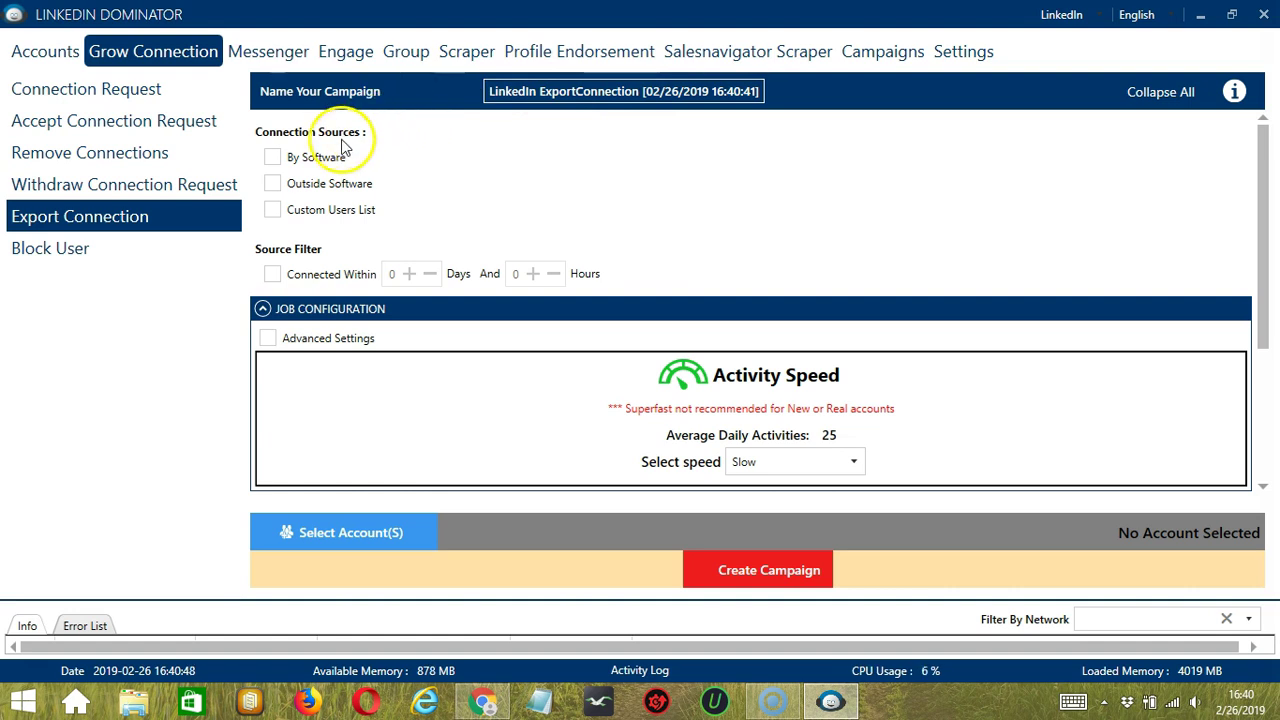
left_click(272, 158)
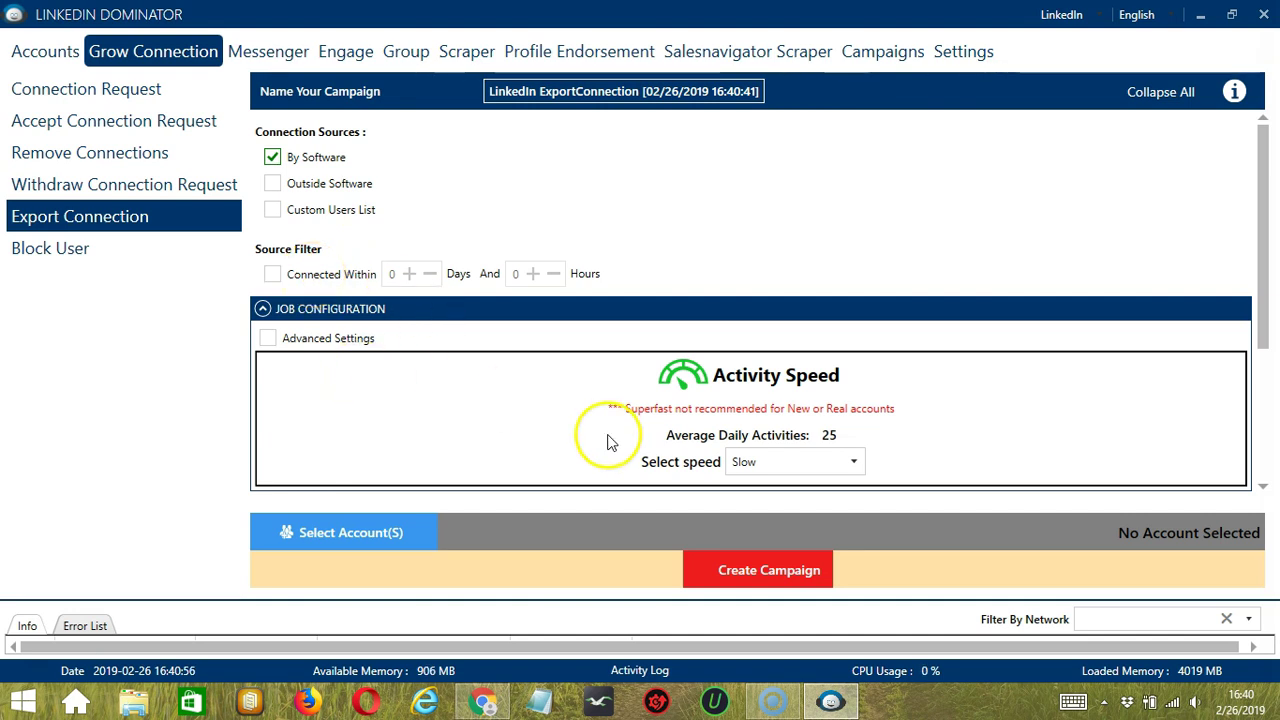
left_click(1265, 483)
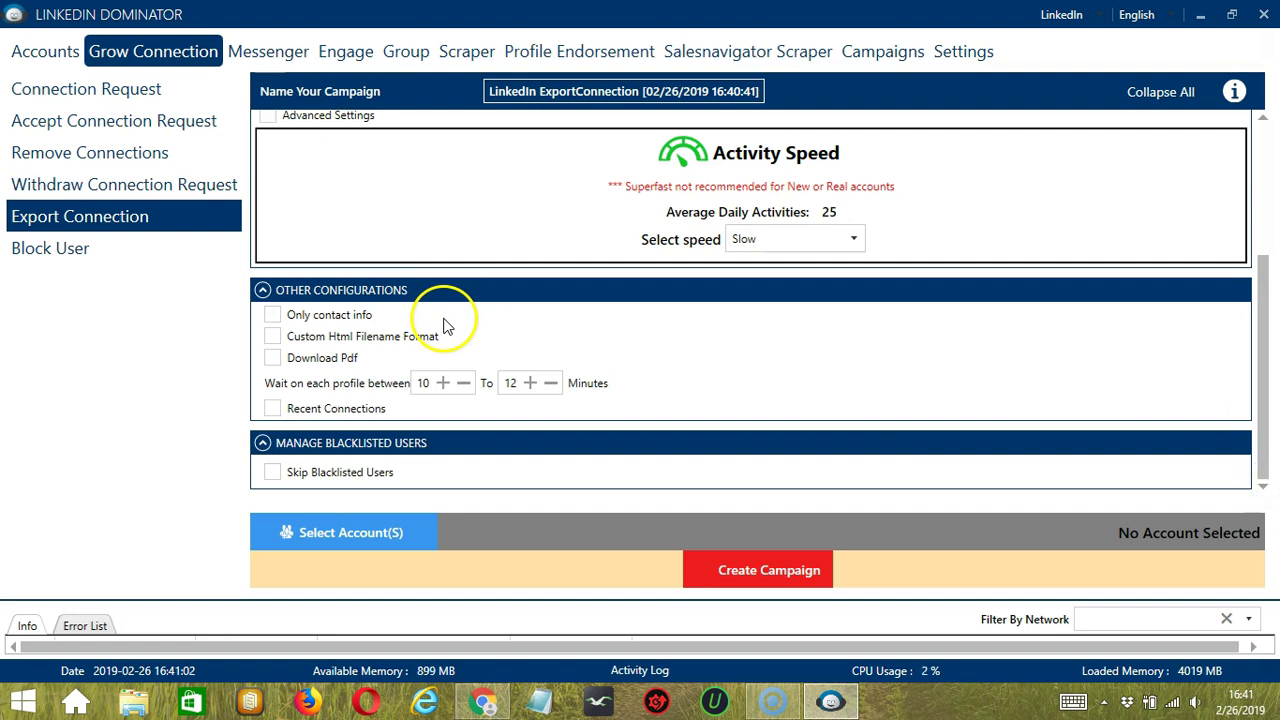
Enable Only contact info, Download Pdf, Recent Connections, and Skip Blacklisted Users with Private Blacklist.
left_click(313, 318)
left_click(318, 360)
left_click(323, 408)
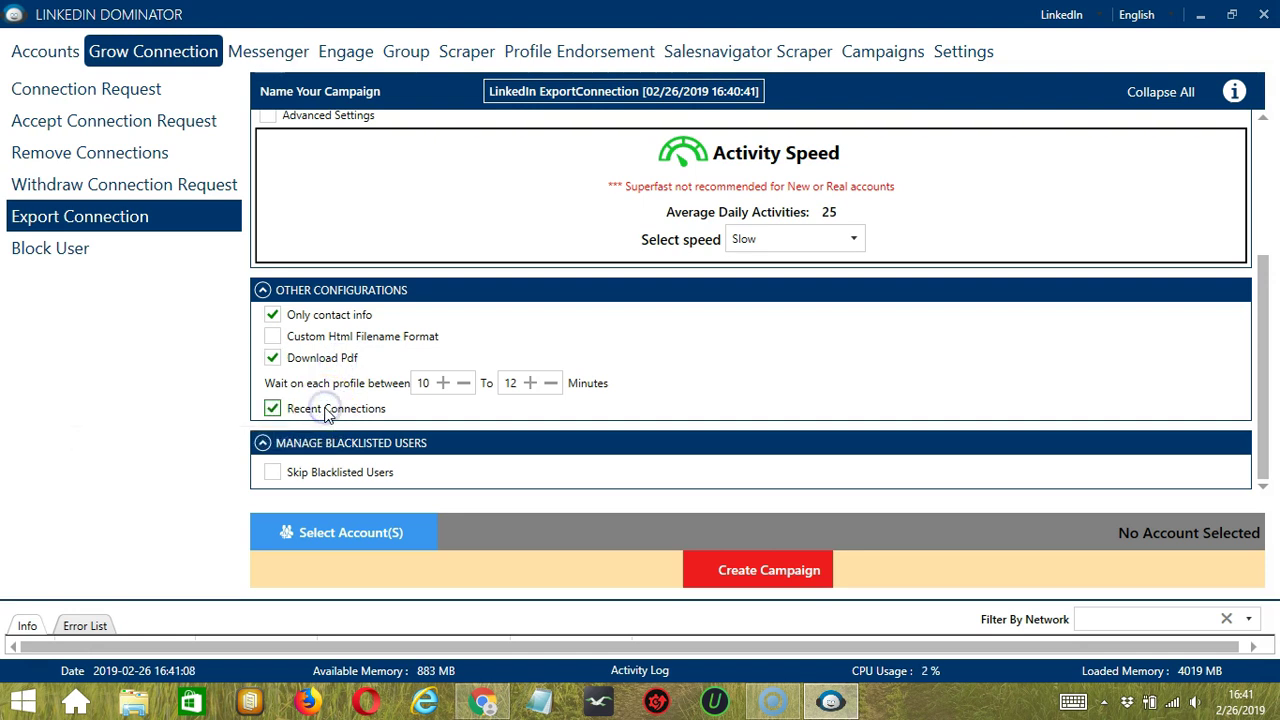
left_click(274, 472)
scroll(275, 474, "down", 1)
left_click(290, 472)
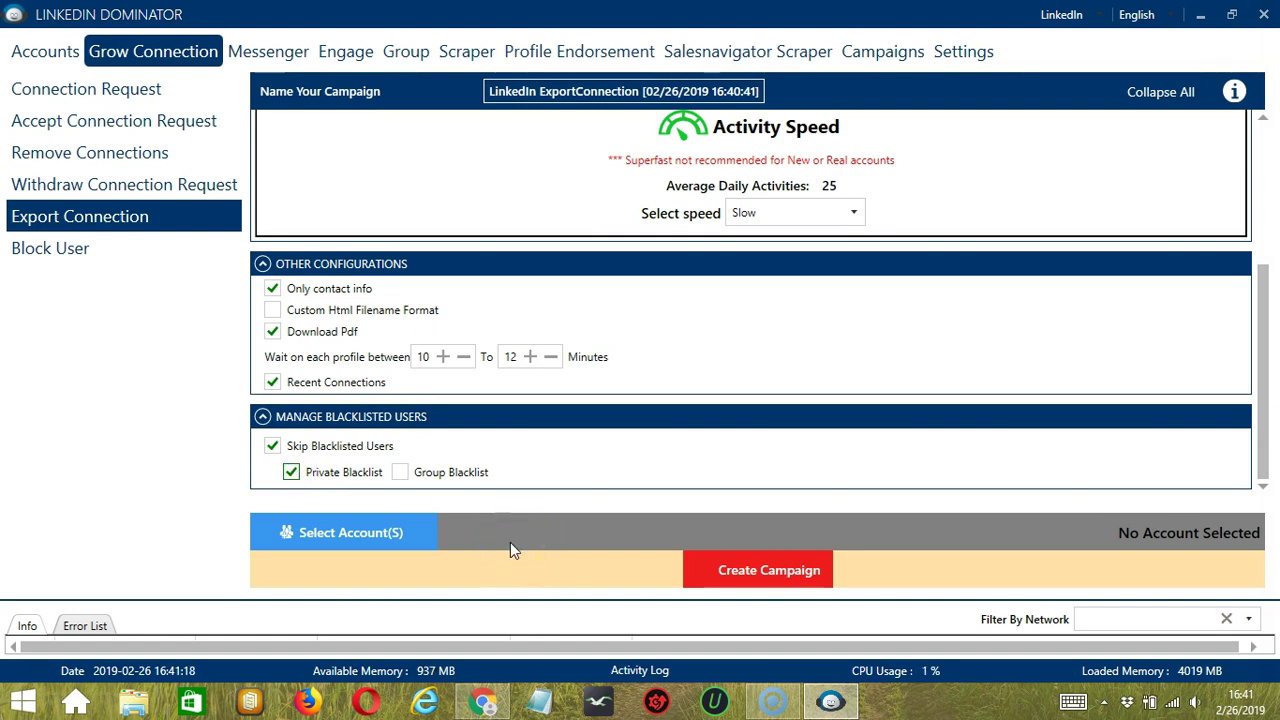
Assign the only listed LinkedIn account to the campaign.
left_click(420, 535)
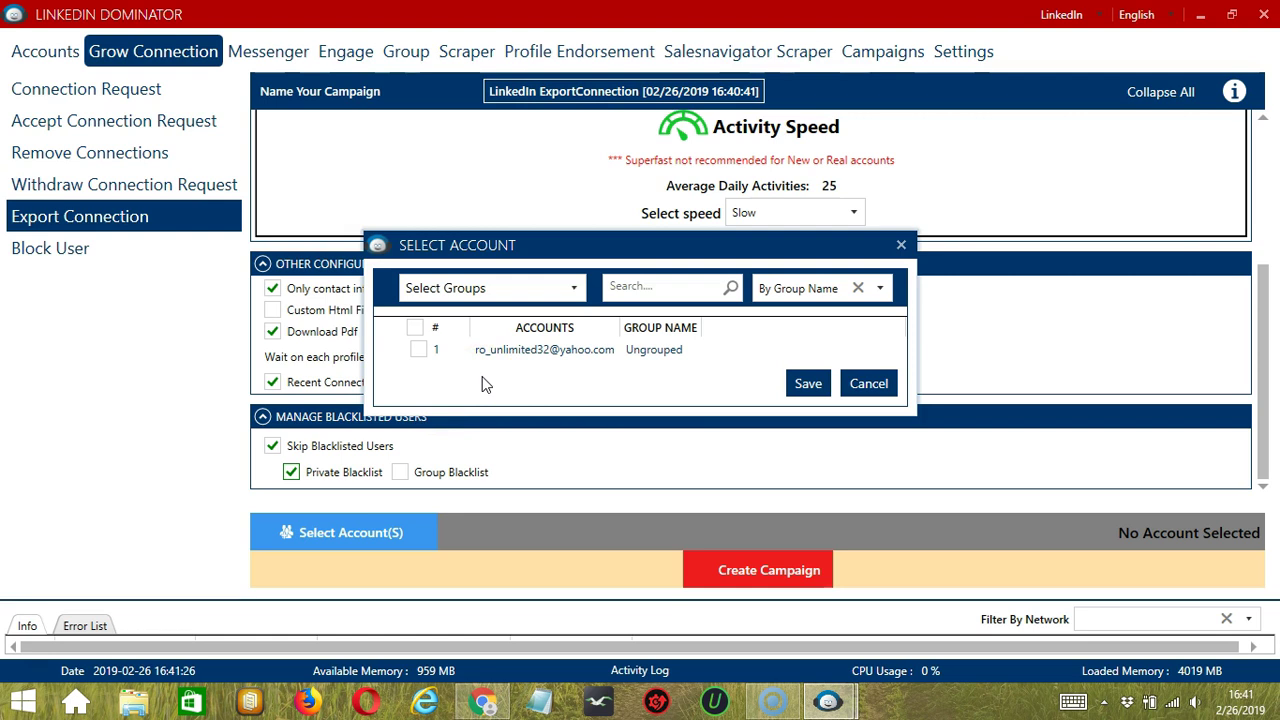
left_click(418, 349)
left_click(812, 385)
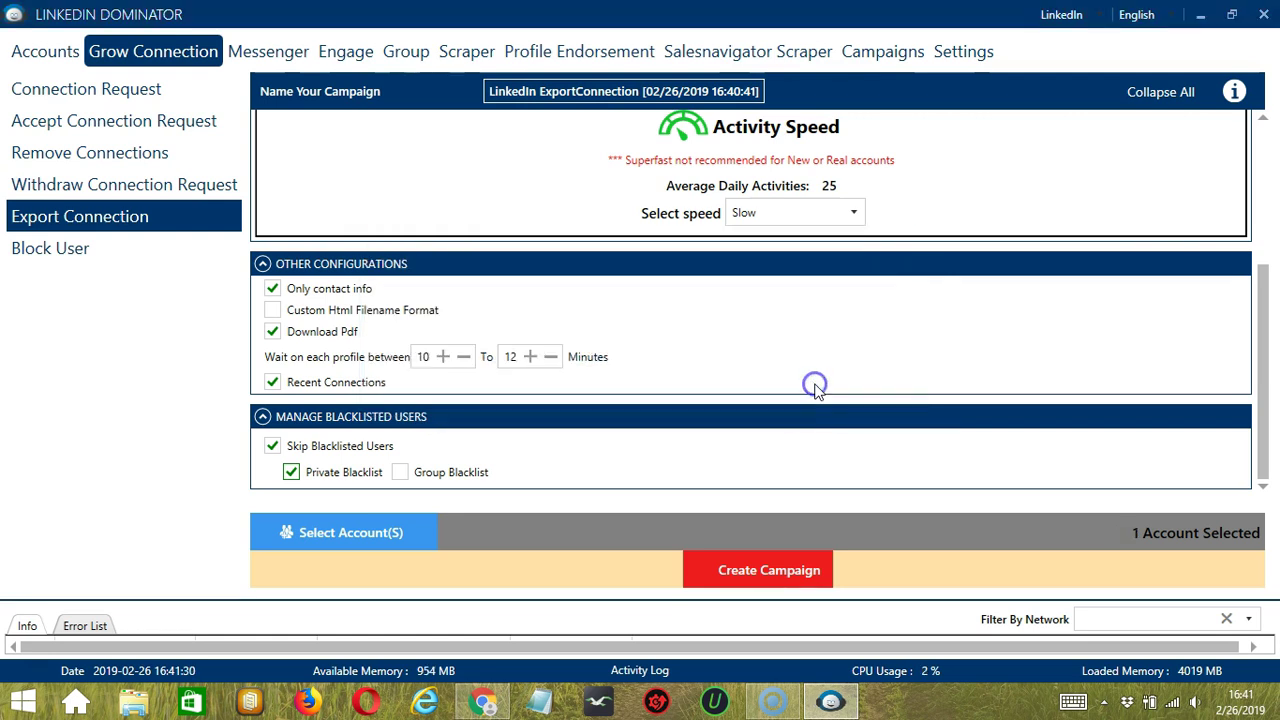
Create the Export Connection campaign, overriding the account's existing settings.
left_click(699, 567)
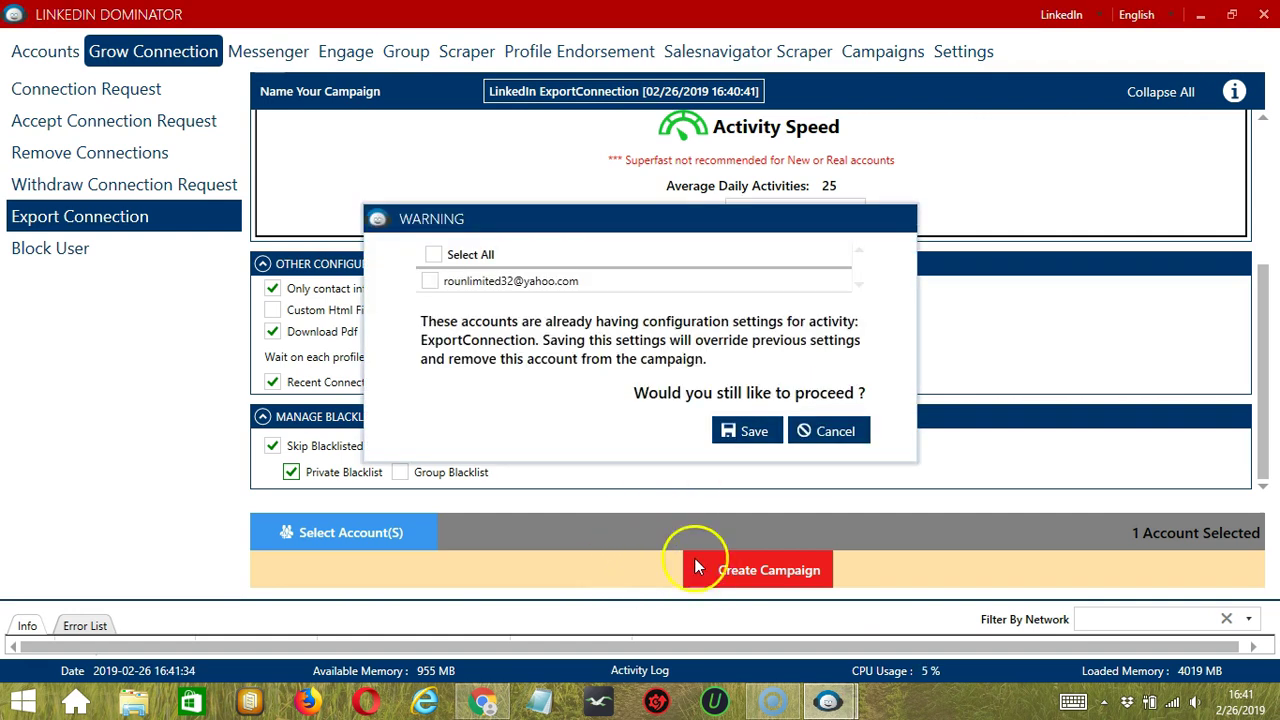
left_click(432, 281)
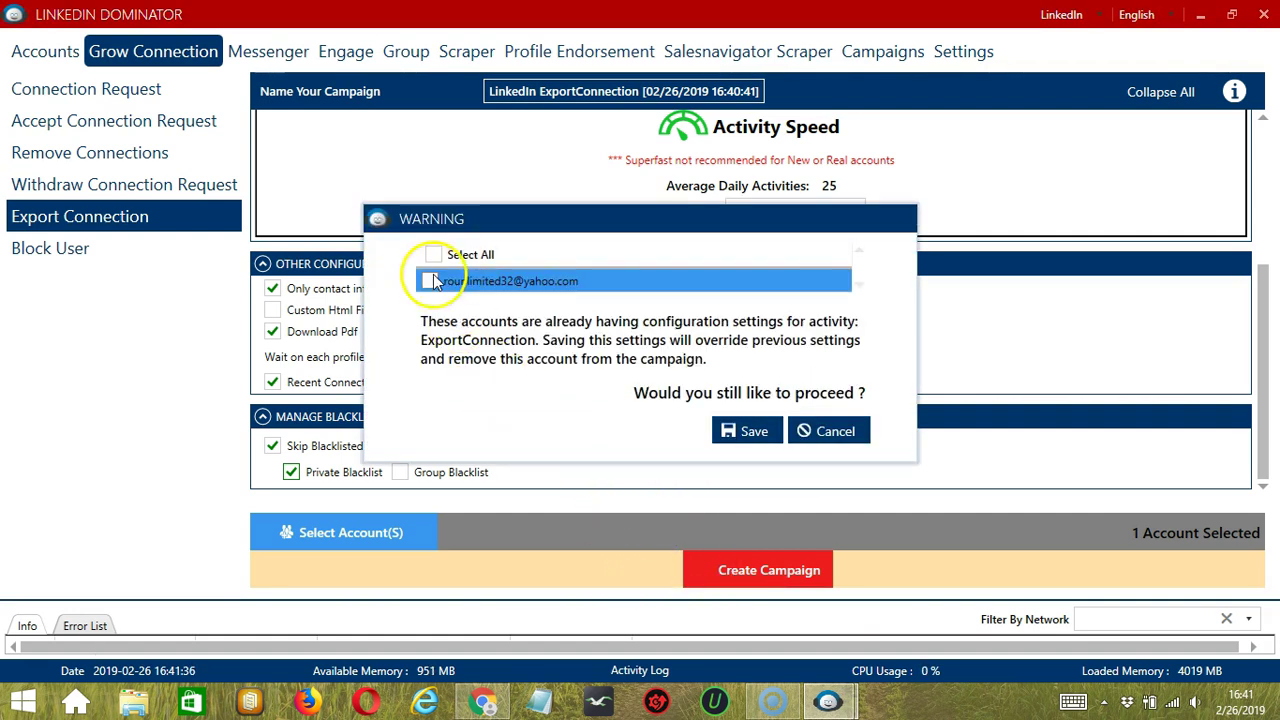
left_click(755, 430)
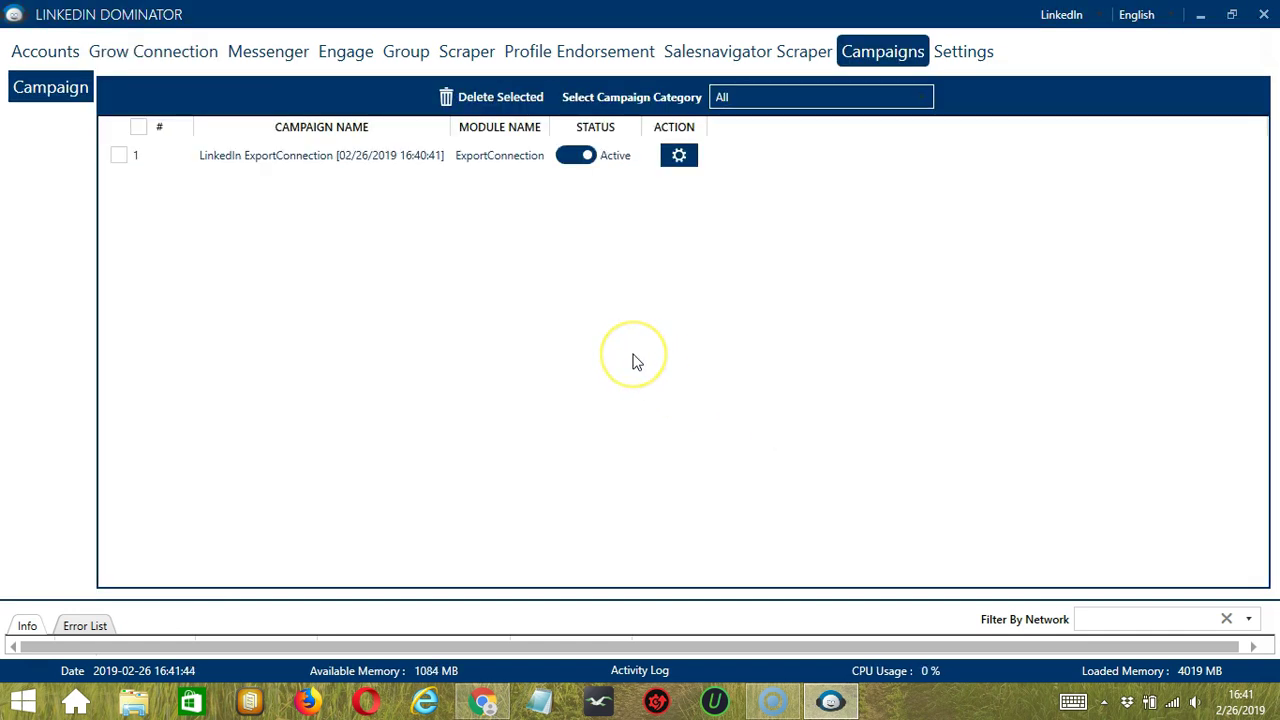
Set the LinkedIn ExportConnection campaign's status to Paused and open its action menu.
left_click(603, 355)
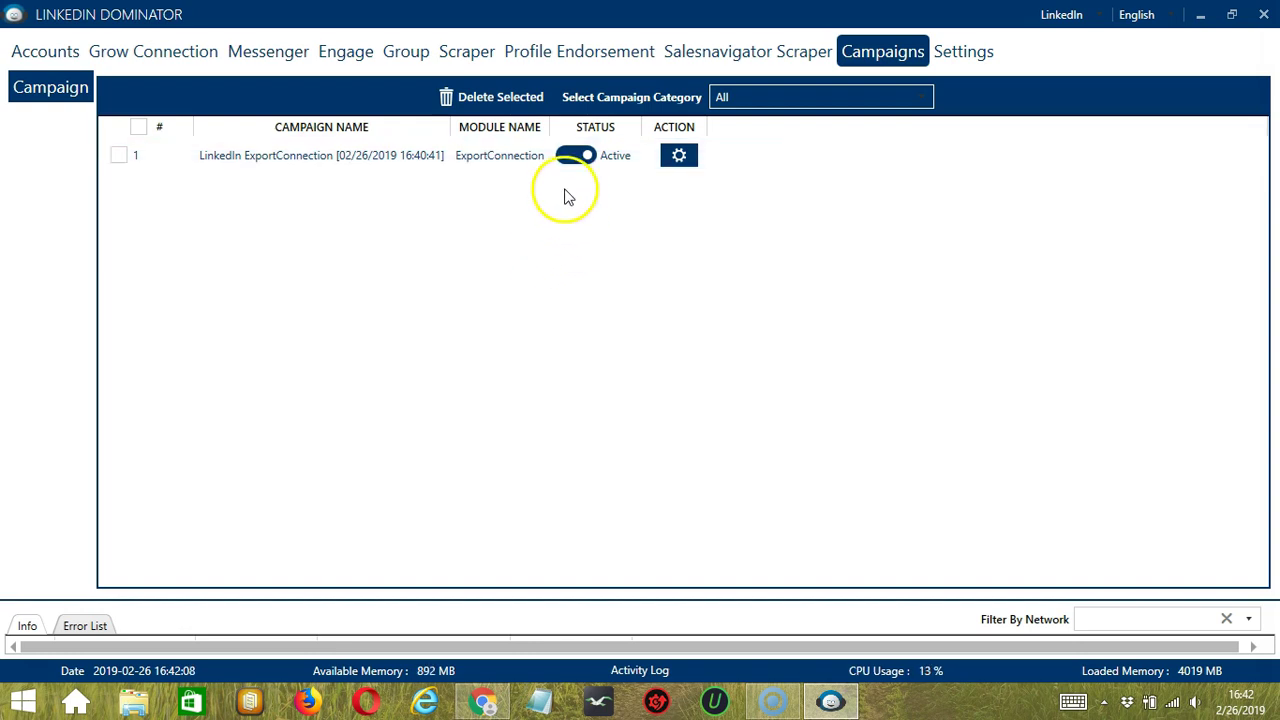
left_click(578, 157)
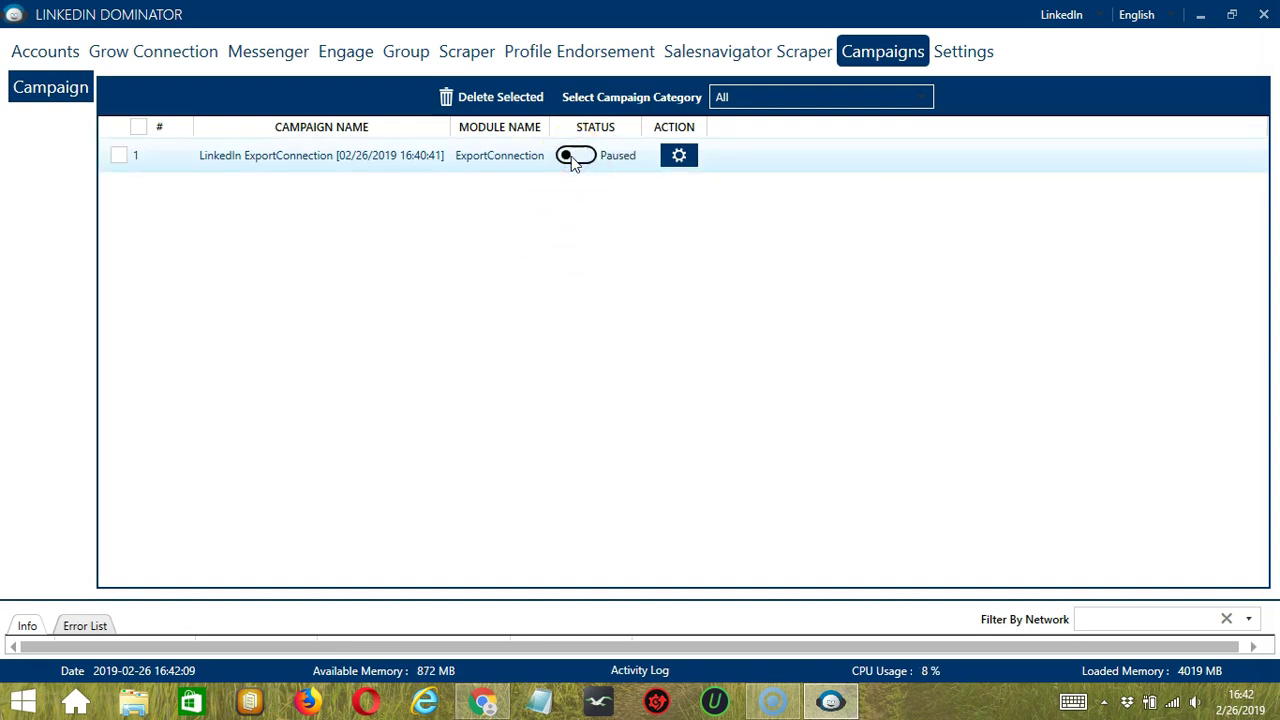
left_click(696, 160)
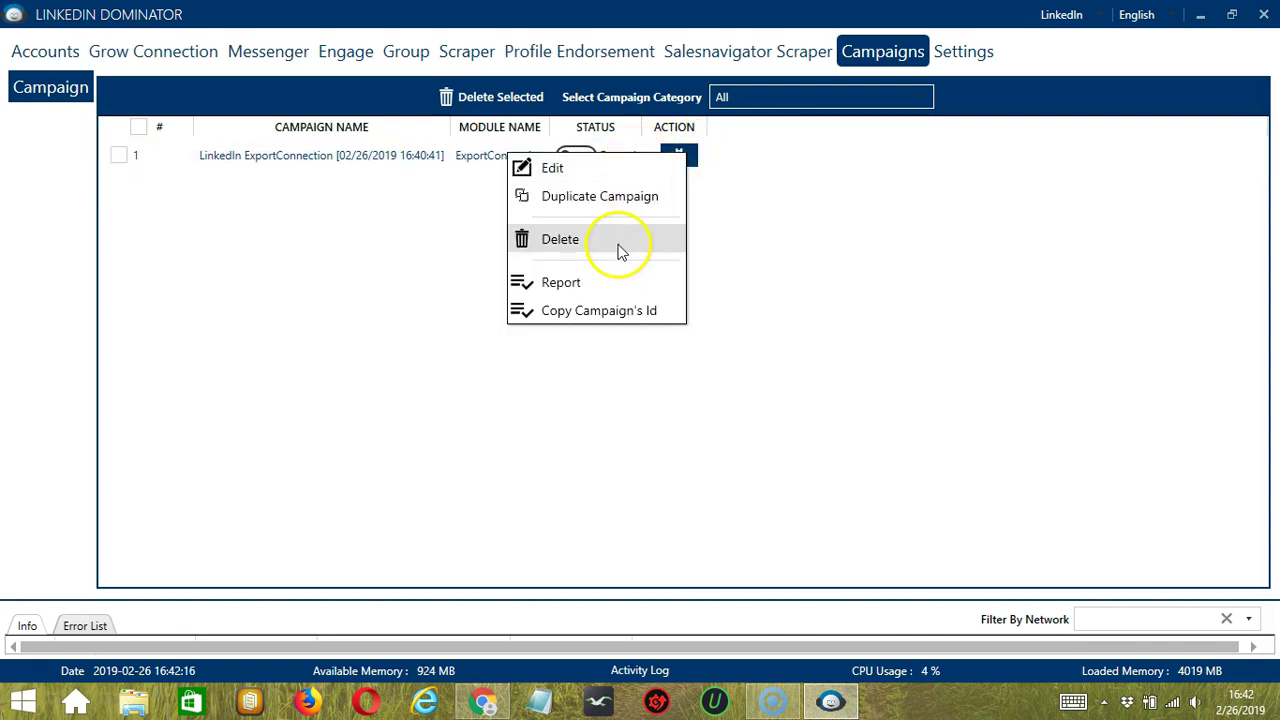
left_click(642, 245)
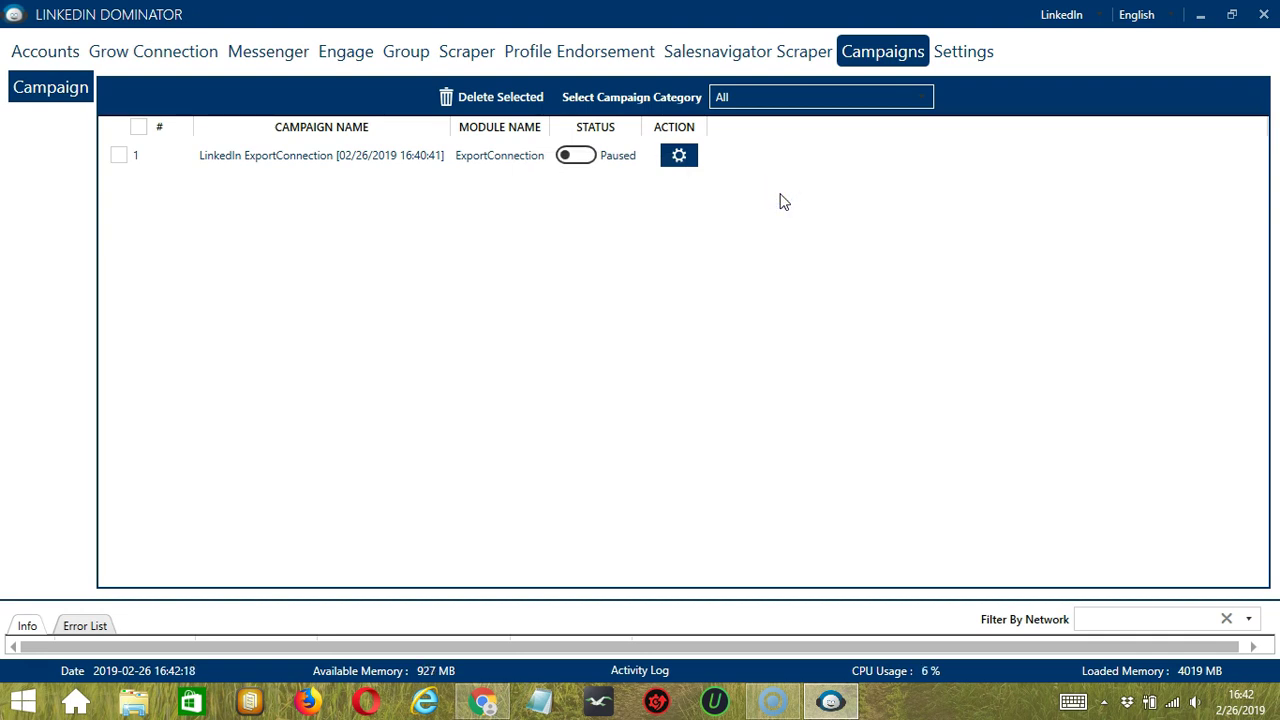